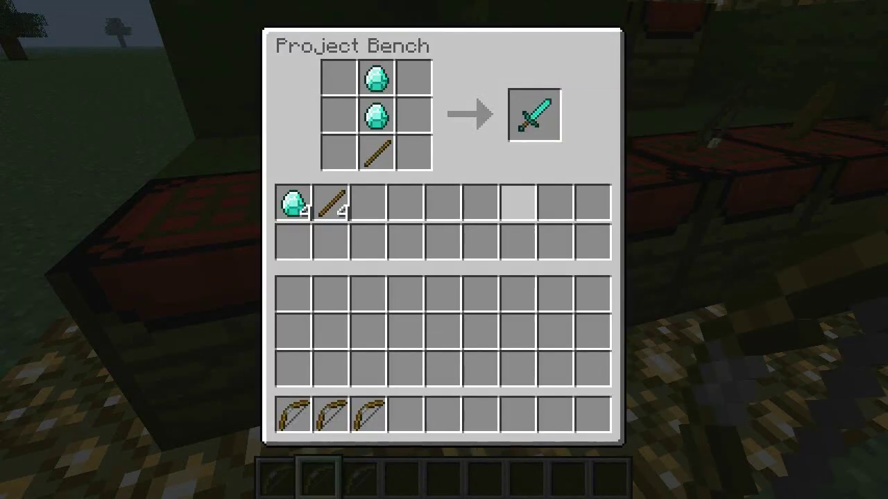
Place one stick below the two diamonds in the Project Bench grid, craft two diamond swords, and leave the bench.
double_click(331, 203)
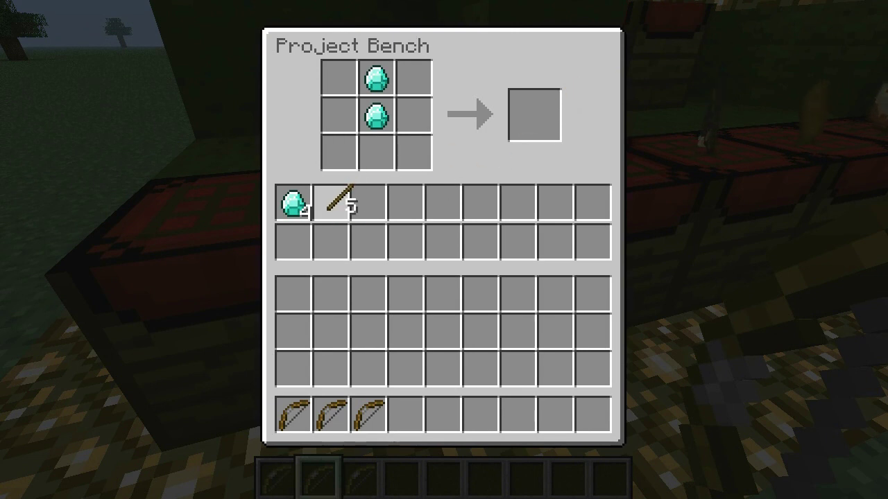
left_click(338, 196)
left_click(336, 196)
right_click(376, 151)
left_click(331, 203)
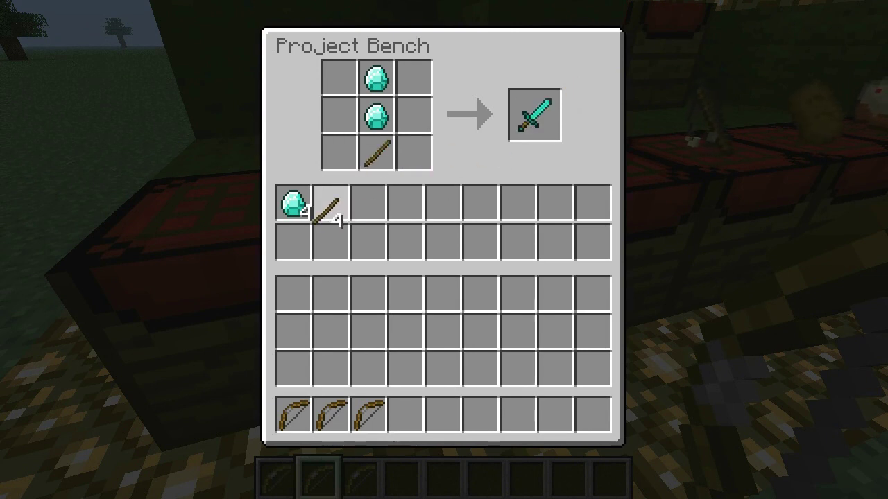
left_click(533, 116)
left_click(533, 115)
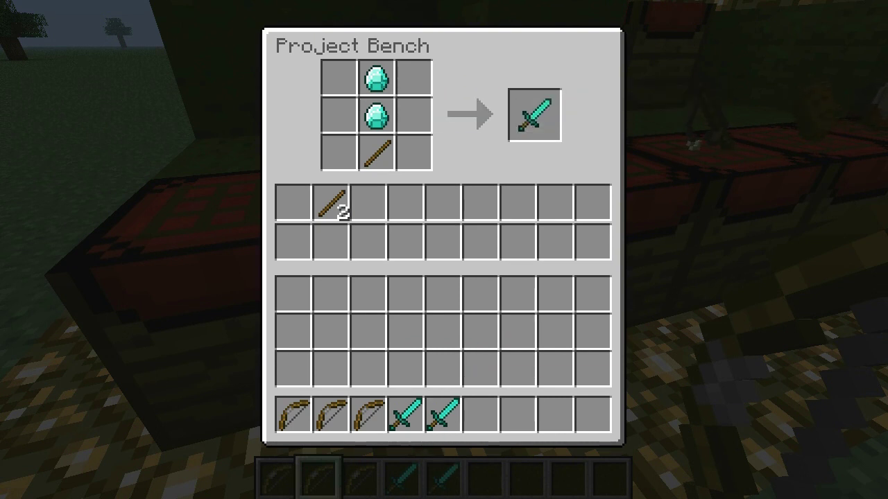
key("e")
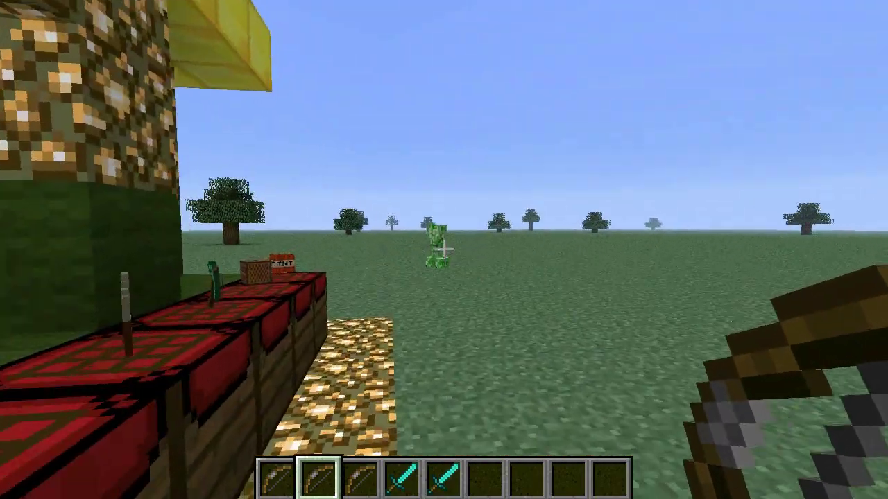
Shoot the creeper in the field with the bow until it is killed.
right_click(444, 250)
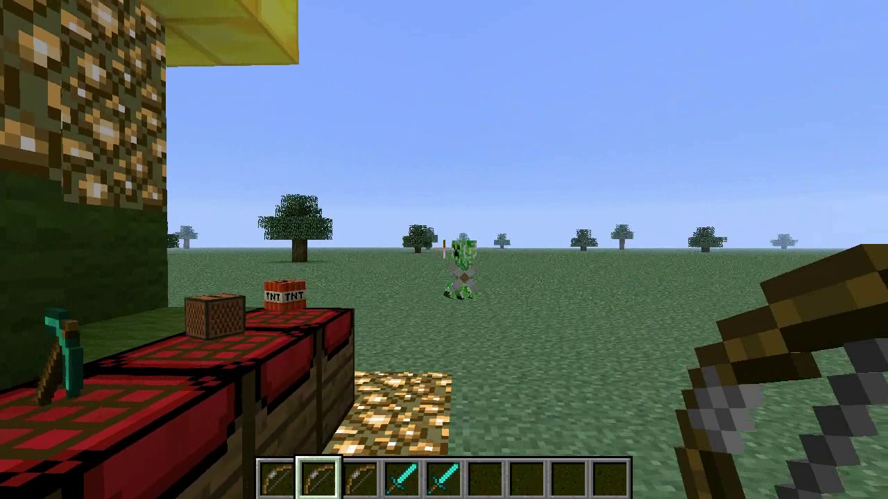
right_click(444, 249)
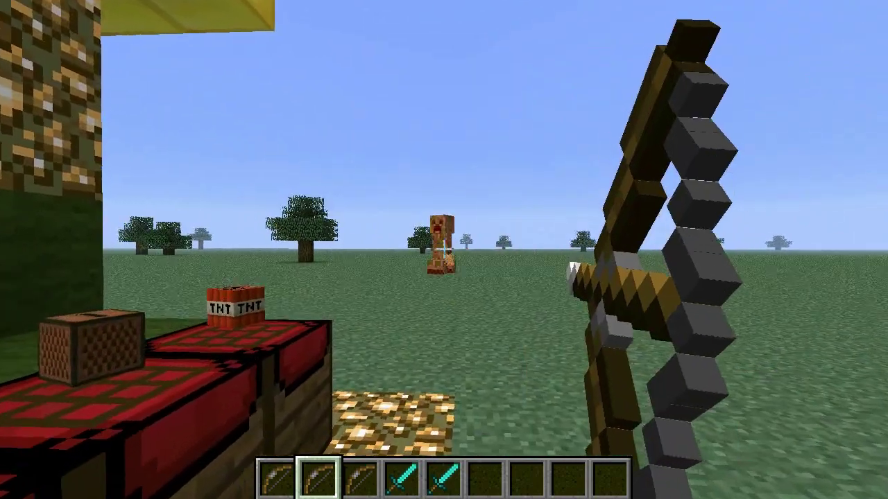
right_click(444, 249)
right_click(443, 250)
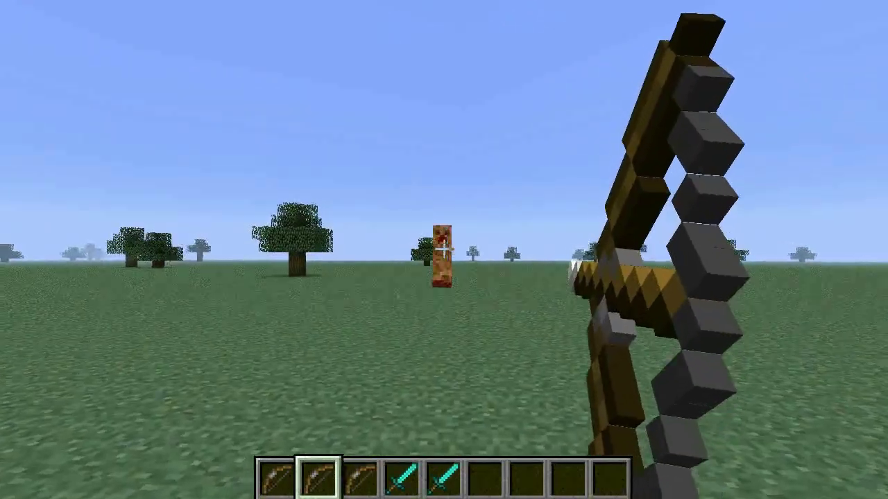
right_click(443, 249)
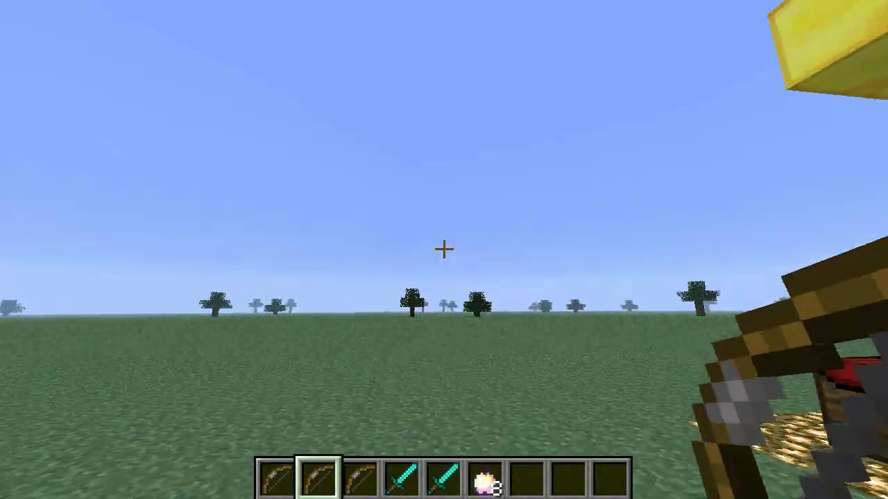
Switch to the front-facing third-person view and run the character around the field near the glowstone building.
key("F5")
key("F5")
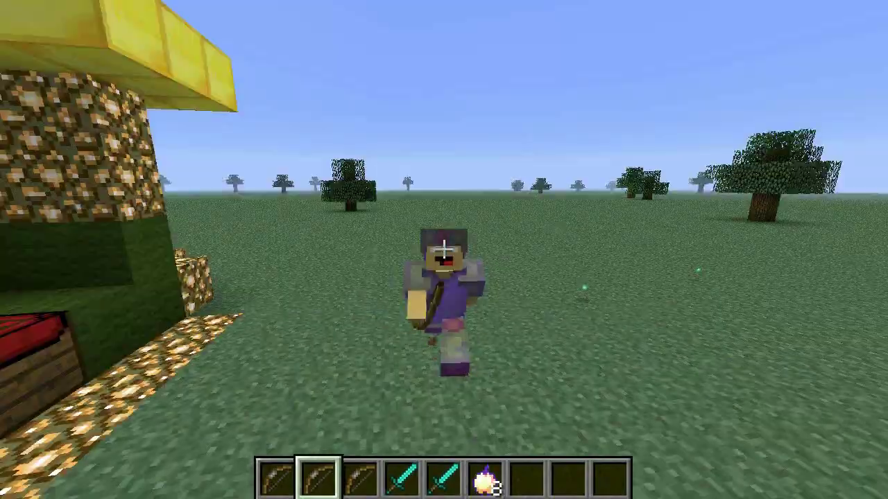
key("w")
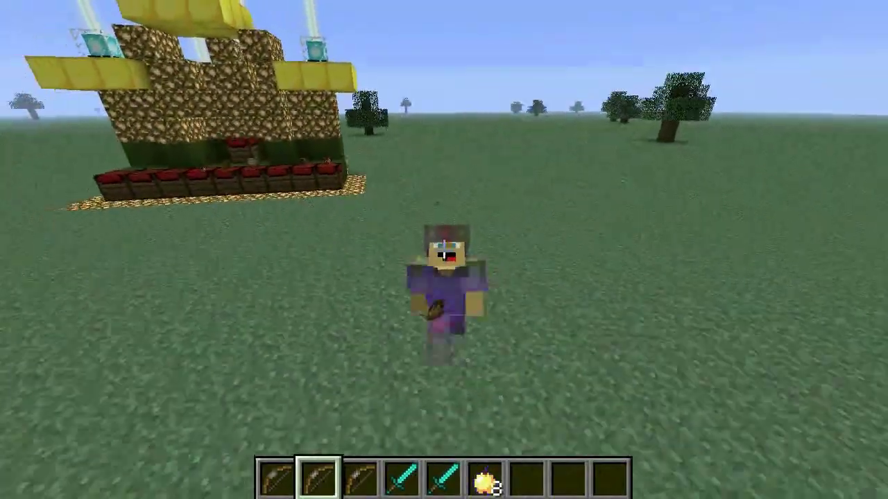
key("w")
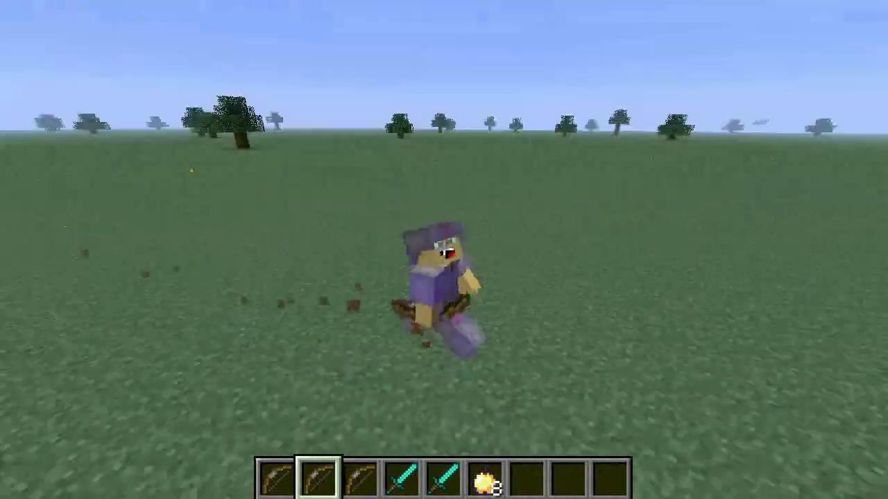
key("w")
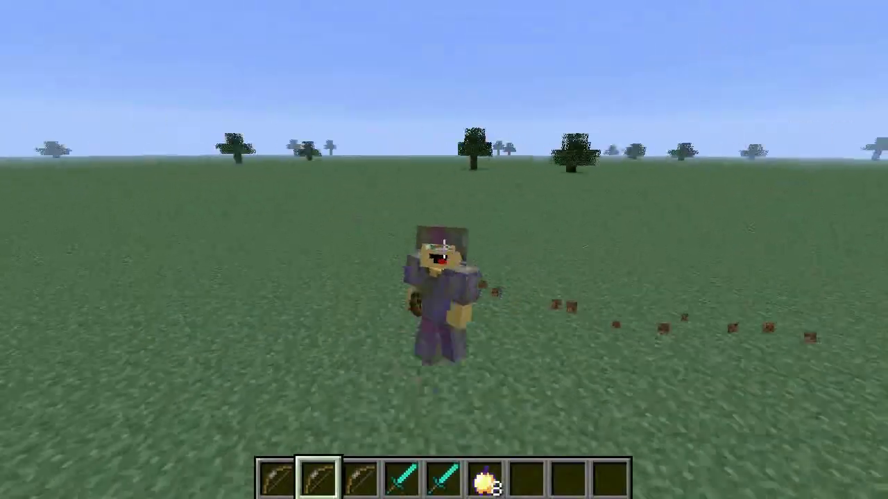
key("w")
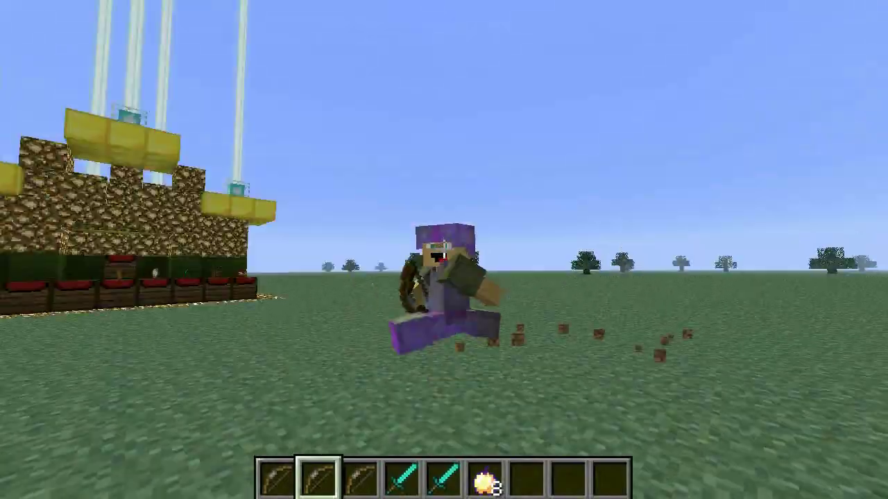
key("w")
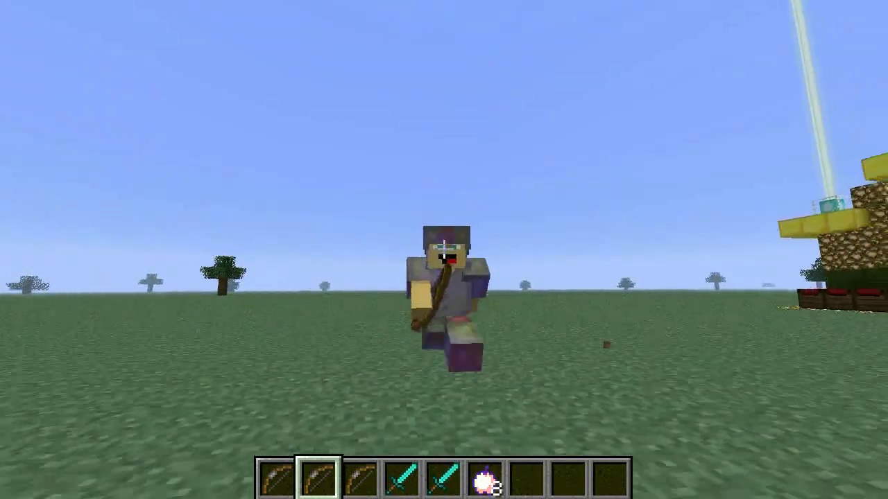
key("w")
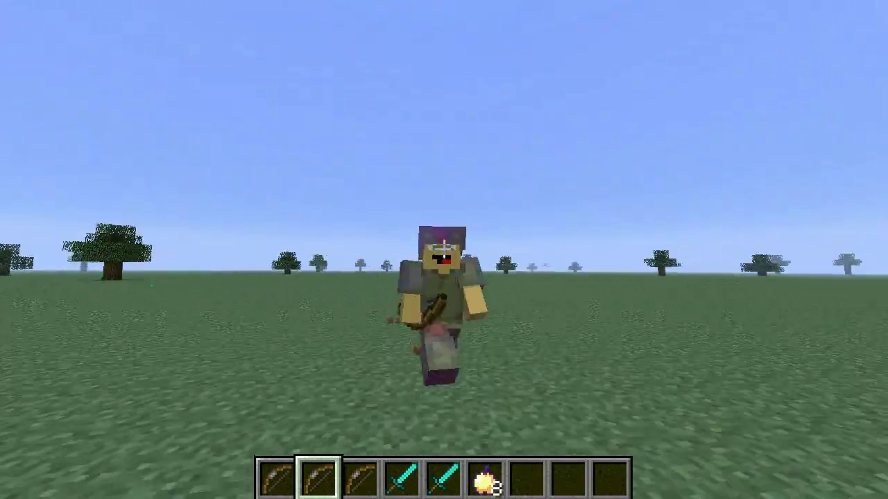
key("w")
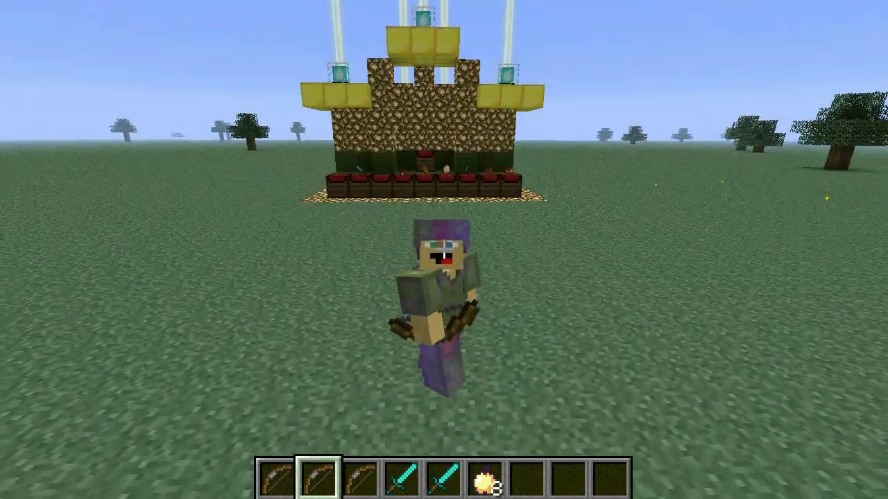
key("s")
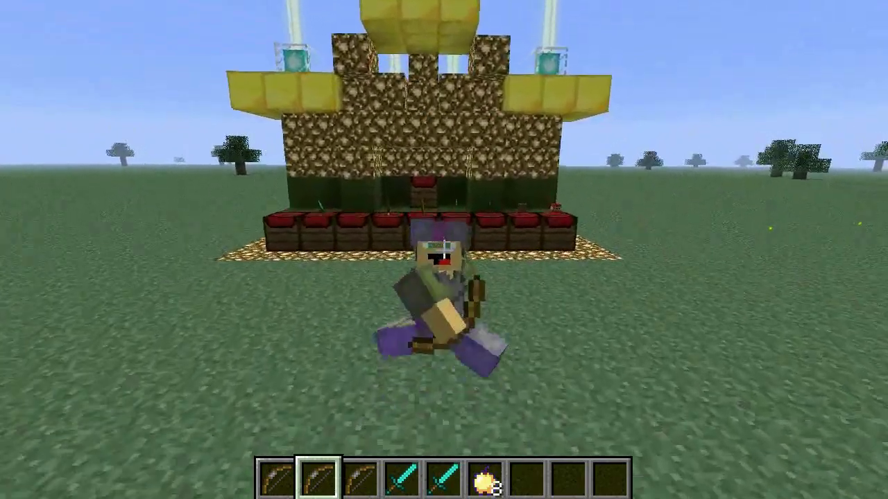
key("s")
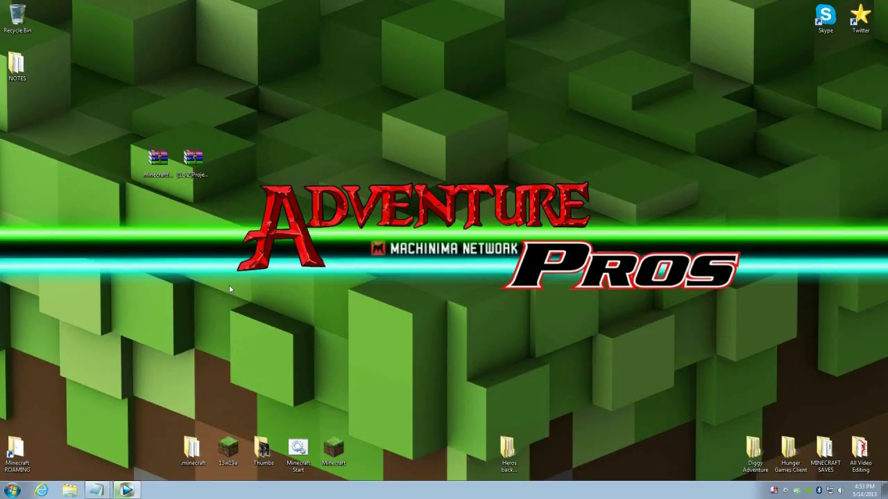
Space the Minecraft Forge and Project Bench archives farther apart on the desktop.
left_click_drag(117, 211, 253, 97)
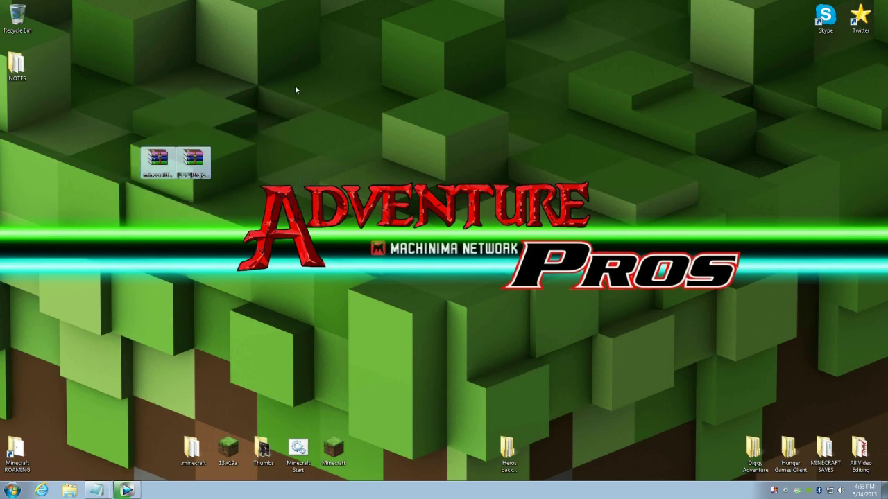
mouse_move(159, 161)
left_mouse_down()
mouse_move(194, 161)
mouse_move(160, 165)
left_mouse_up()
left_click(186, 207)
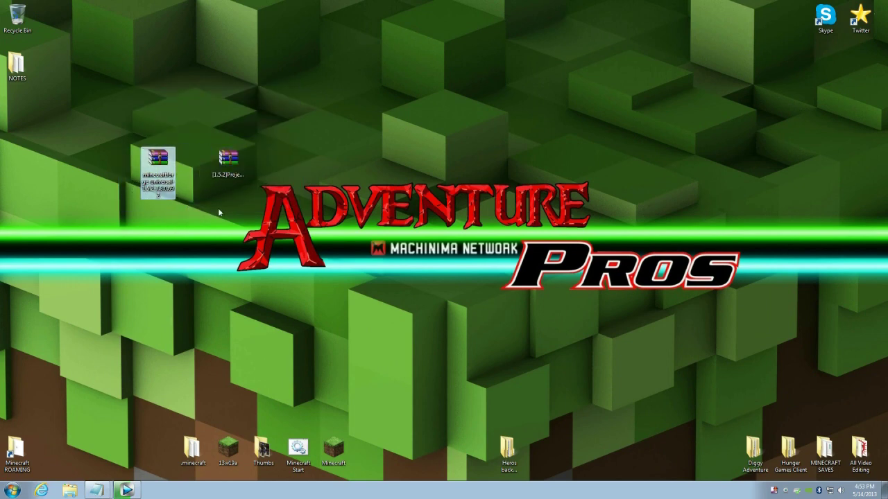
Examine the full file names of the Minecraft Forge and Project Bench archives on the desktop.
left_click(223, 178)
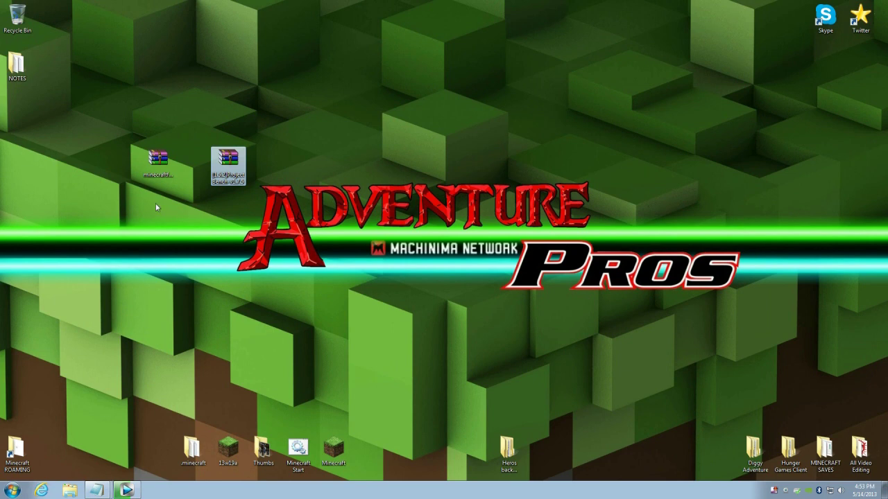
left_click(199, 207)
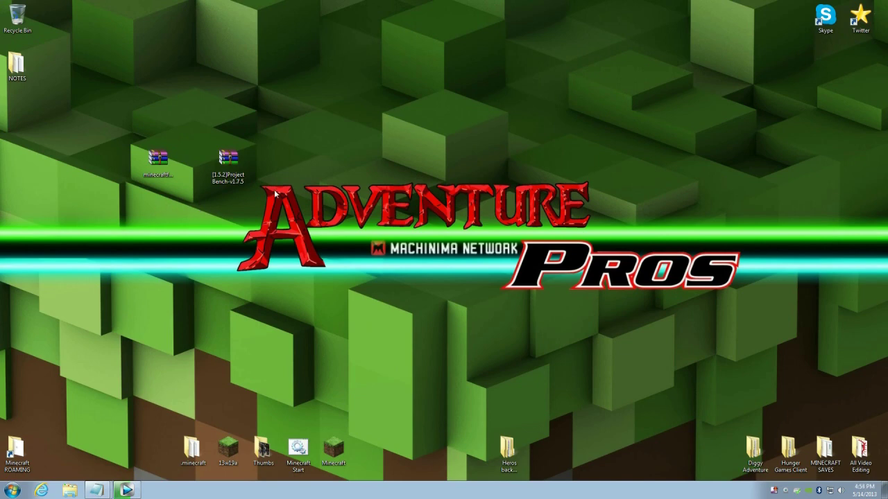
left_click_drag(129, 200, 306, 119)
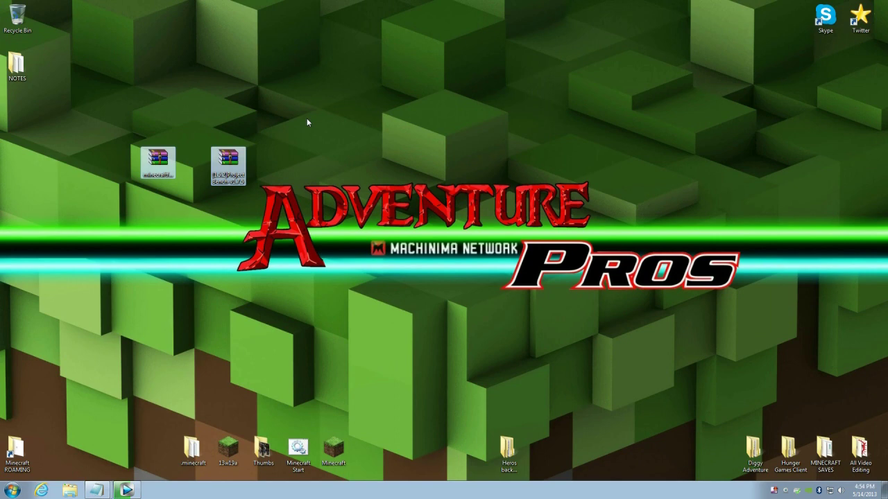
left_click(175, 207)
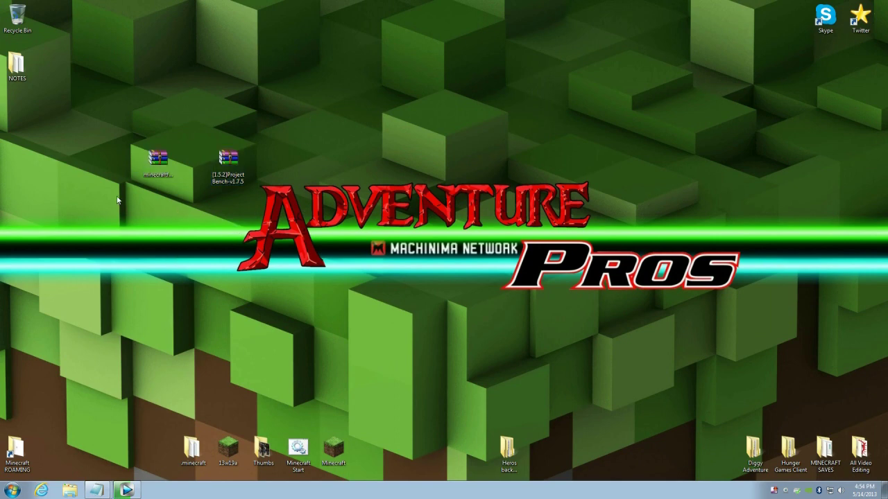
left_click(158, 161)
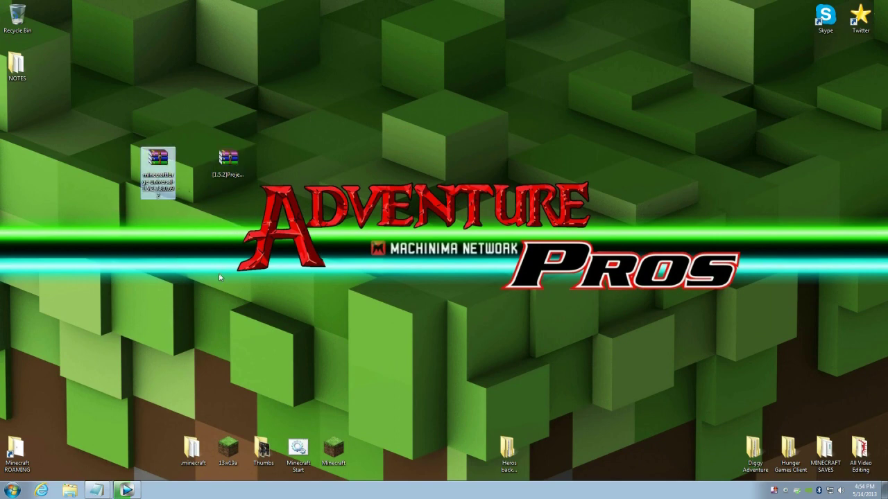
left_click_drag(97, 182, 336, 135)
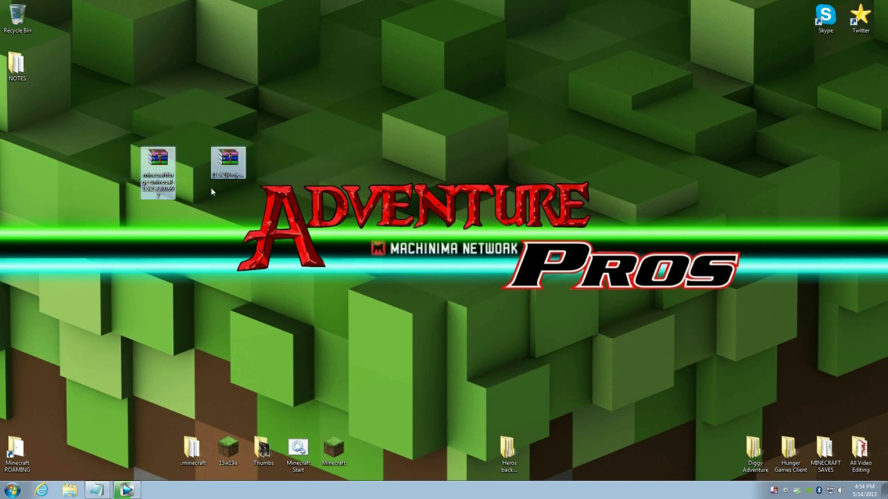
left_click(236, 172)
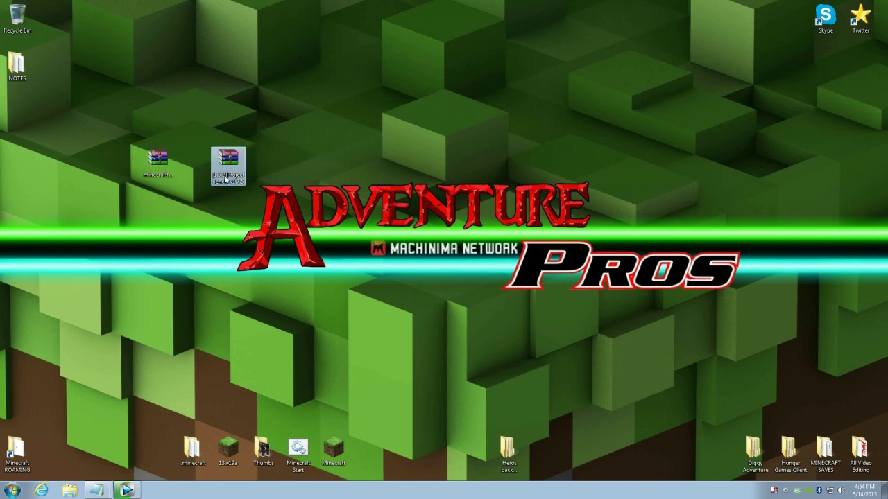
left_click(548, 189)
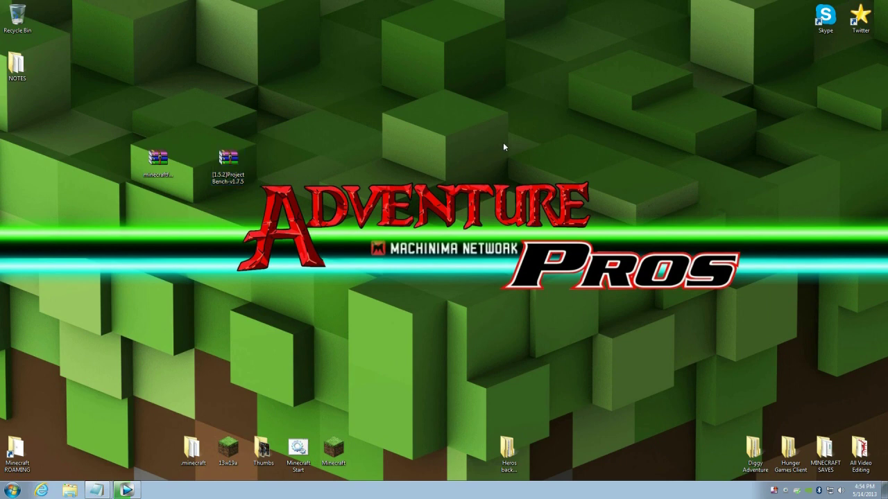
Search the computer for %appdata% and open the Roaming folder.
left_click(13, 491)
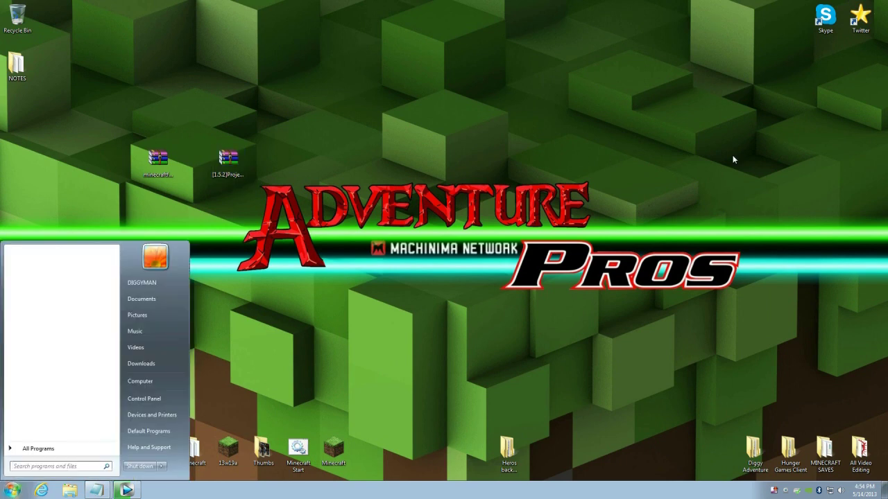
type("%appda")
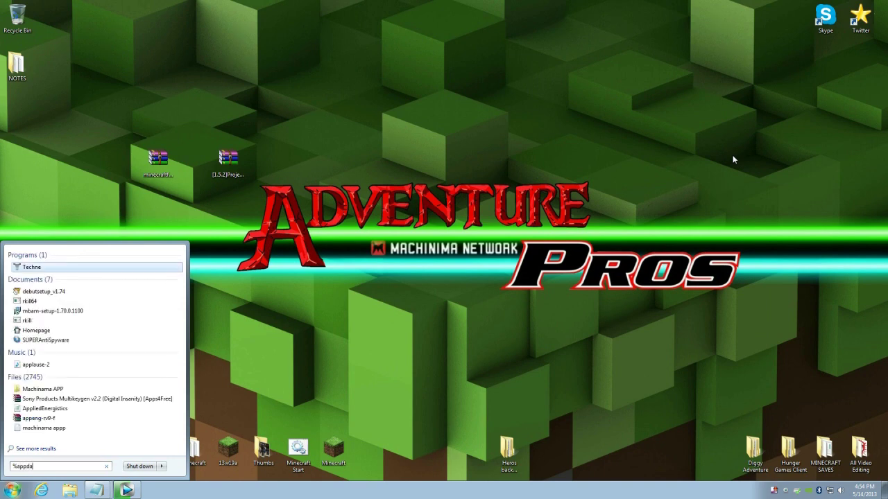
type("ta")
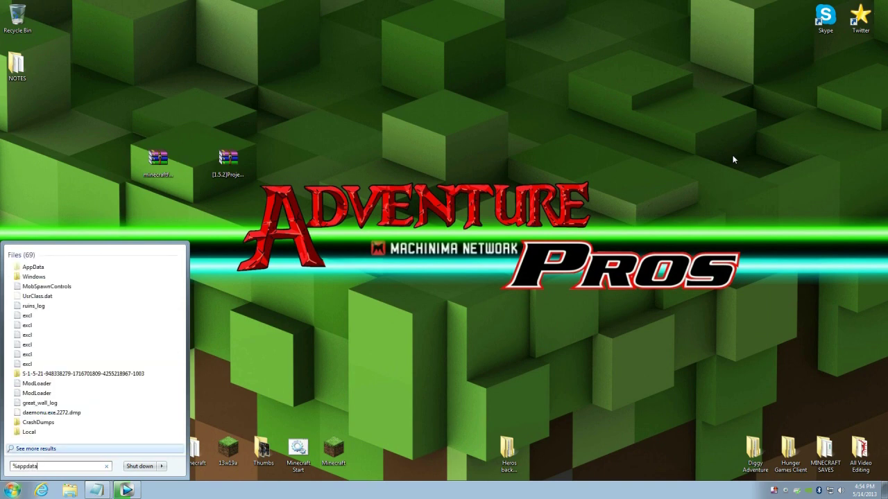
type("%")
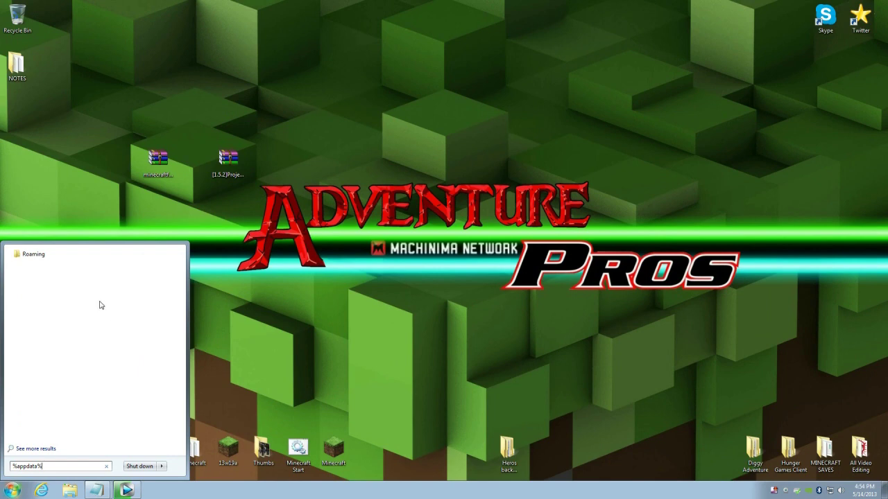
left_click(40, 255)
Open the .minecraft folder and move its window aside to uncover the mod archives on the desktop.
left_click(236, 78)
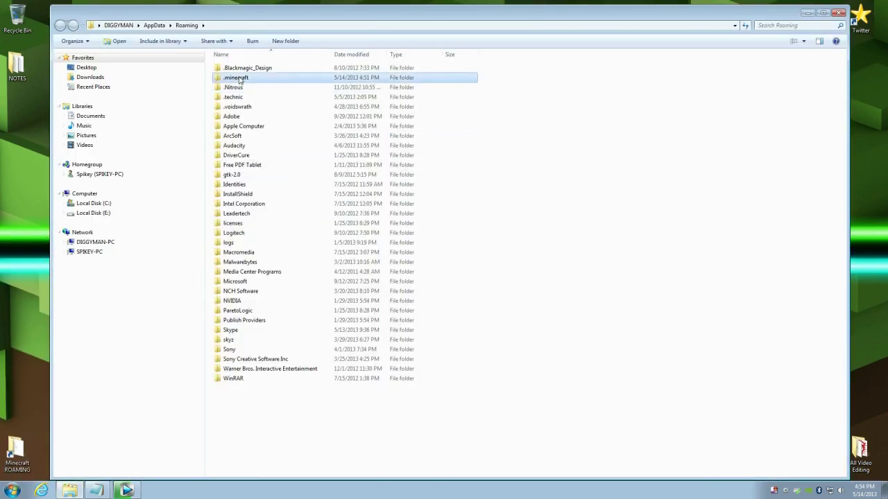
double_click(240, 81)
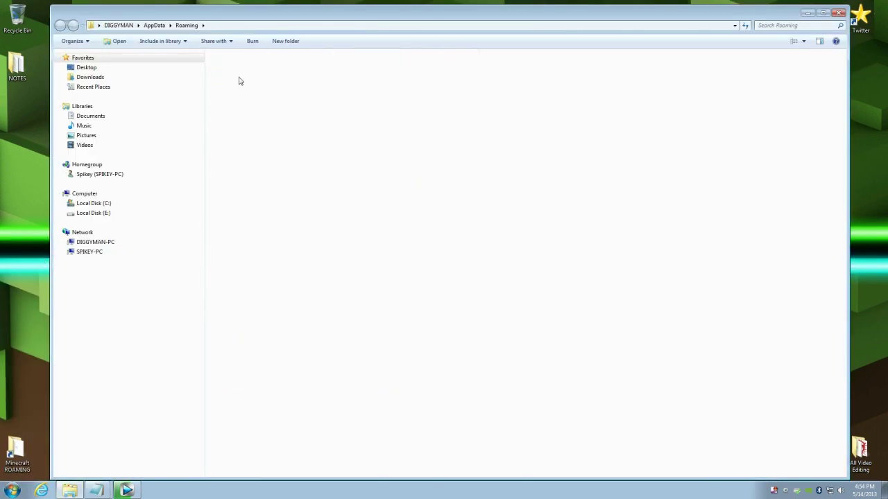
left_click_drag(357, 18, 585, 17)
Open minecraft.jar from the bin folder with WinRAR archiver and dismiss the licence reminder.
left_click(455, 67)
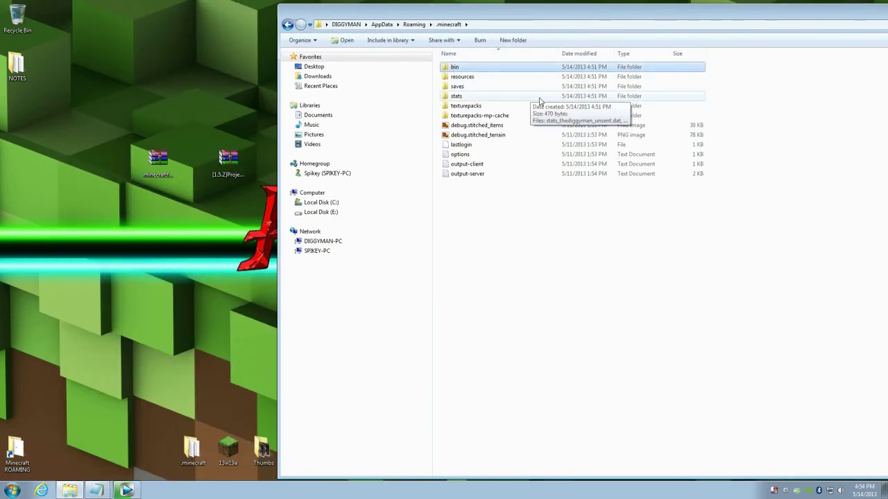
double_click(457, 68)
left_click(465, 117)
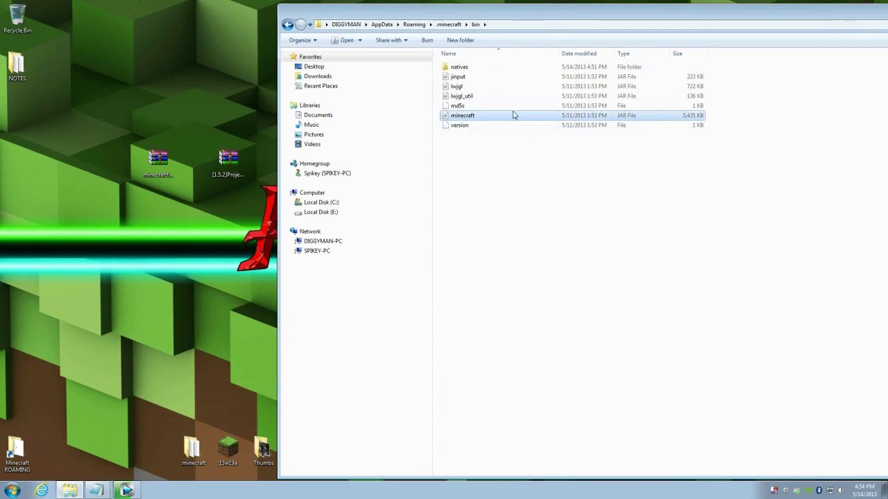
right_click(464, 118)
mouse_move(525, 141)
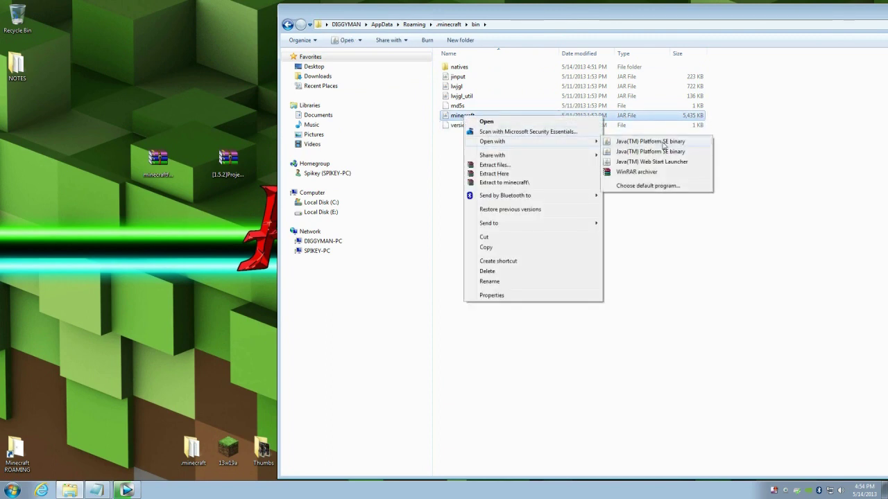
left_click(637, 173)
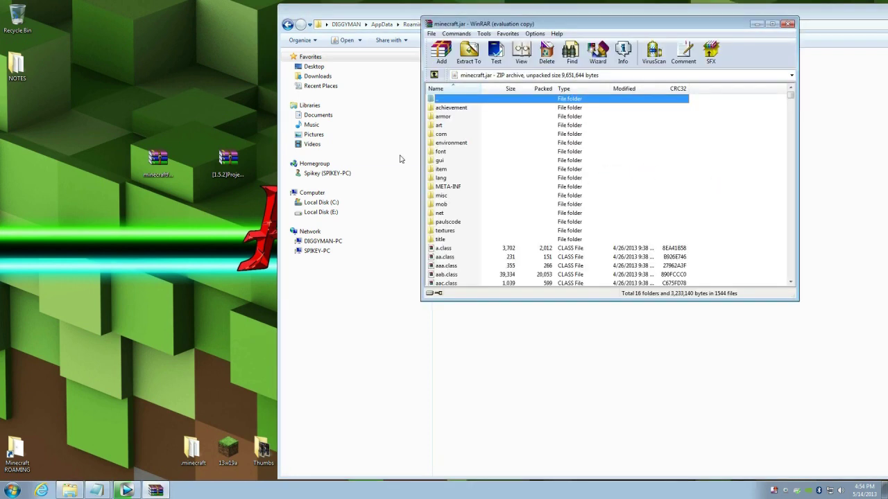
left_click(659, 163)
Delete the META-INF folder from minecraft.jar and confirm the deletion.
left_click(446, 189)
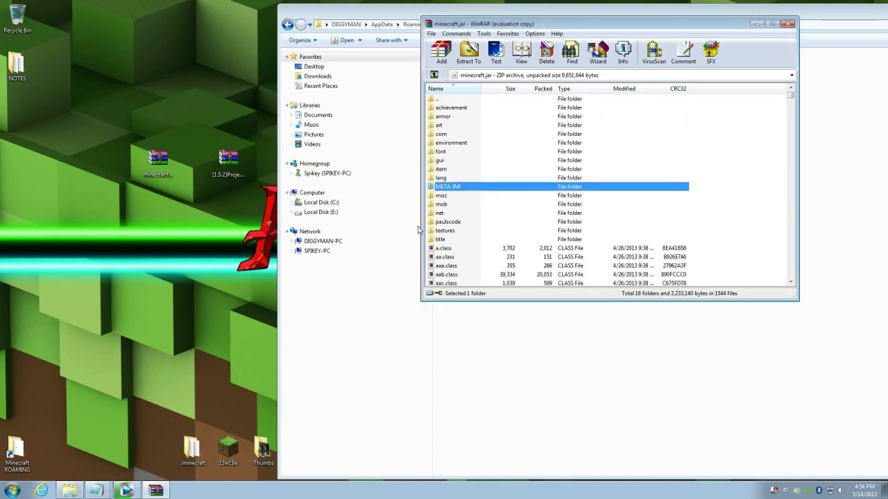
right_click(457, 192)
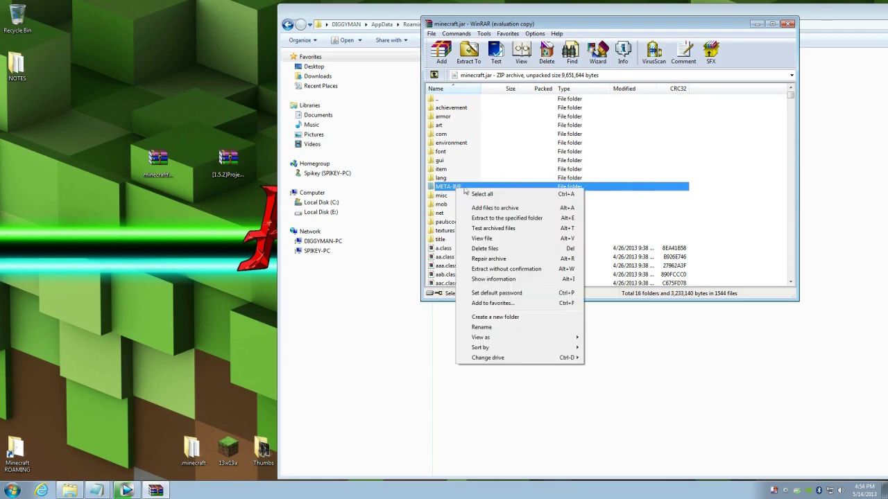
left_click(486, 248)
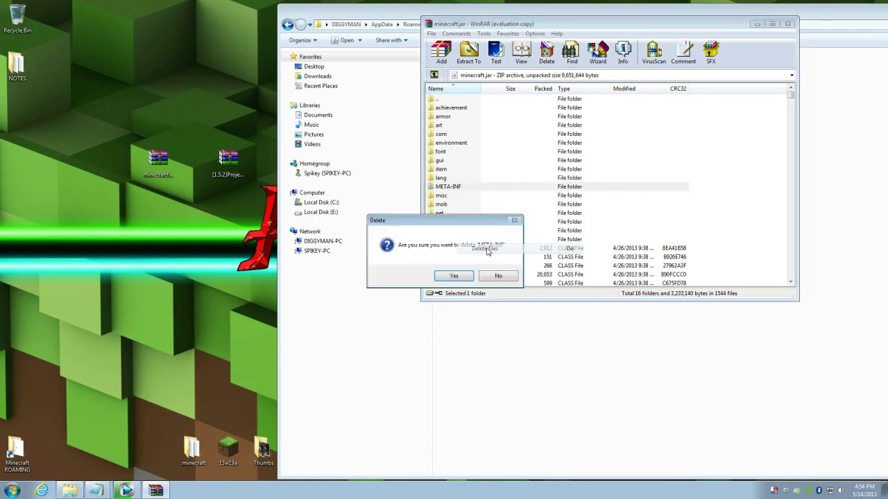
left_click(459, 276)
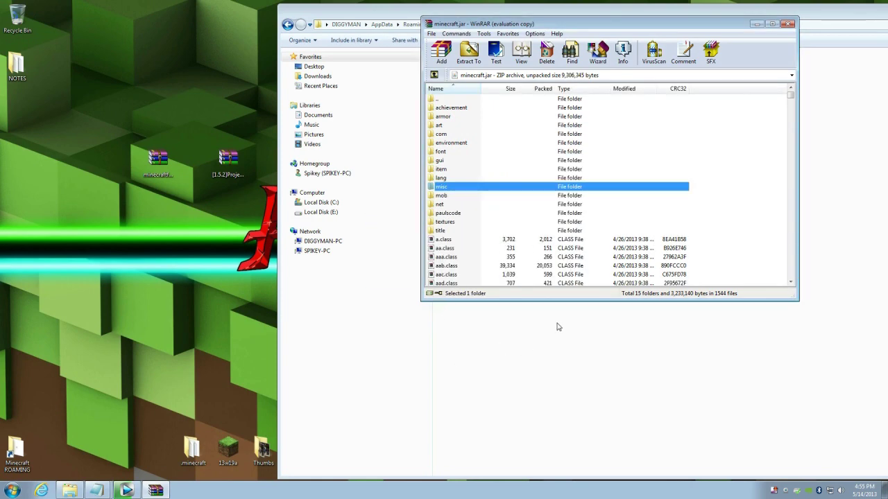
Open the Minecraft Forge archive from the desktop and place its window beside the minecraft.jar window.
double_click(161, 164)
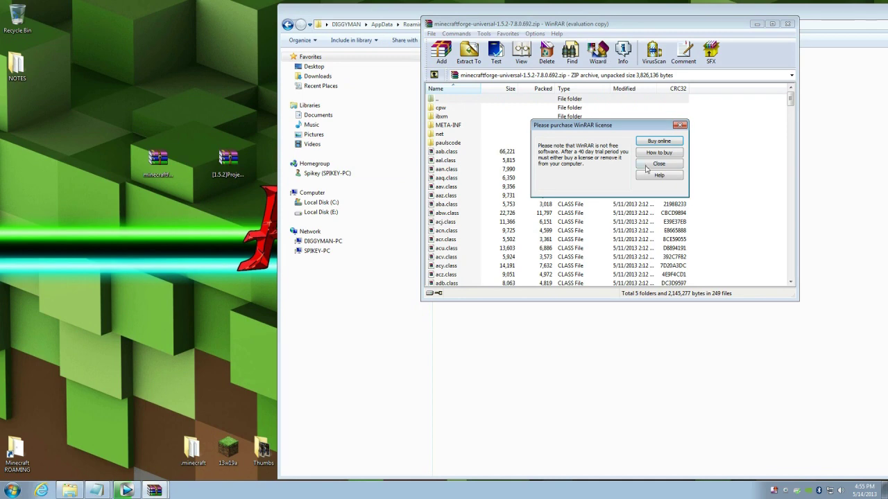
left_click(655, 166)
left_click_drag(611, 28, 197, 44)
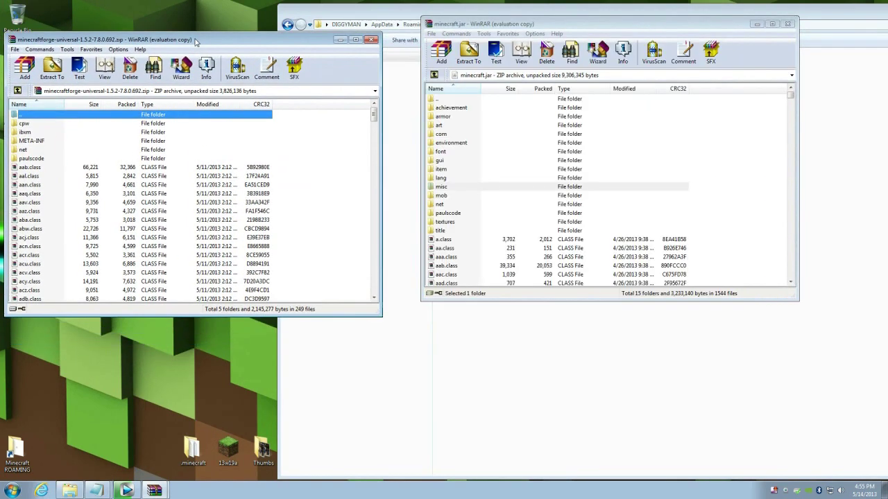
Copy all files and folders of the Minecraft Forge archive into minecraft.jar.
left_click(39, 212)
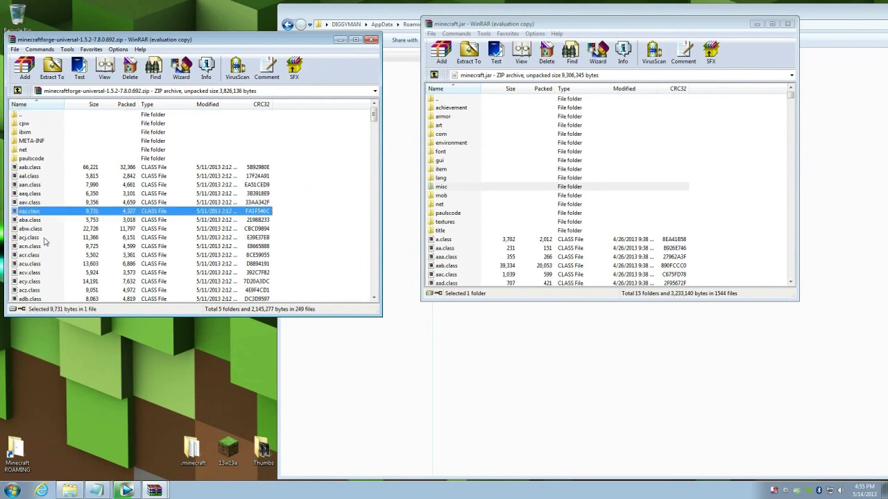
right_click(47, 214)
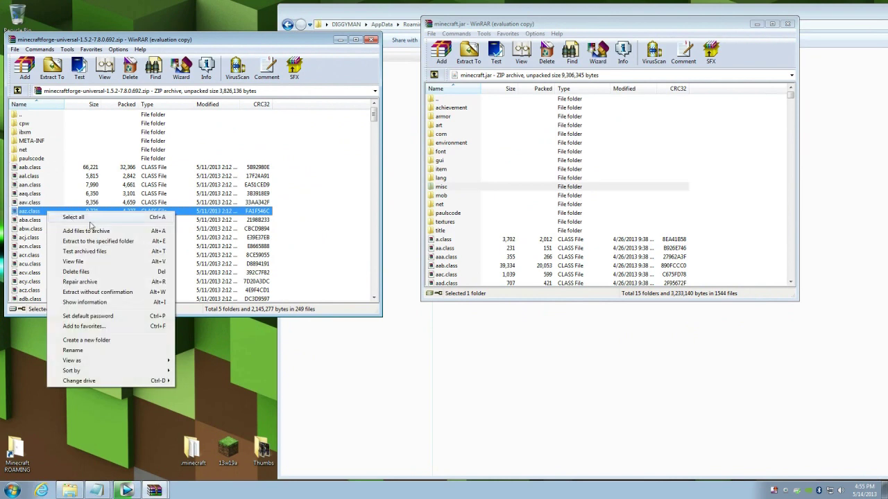
left_click(74, 219)
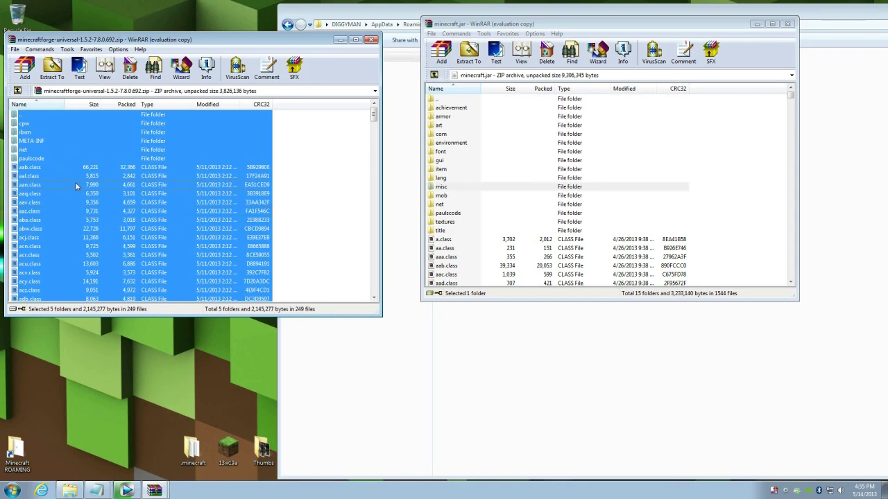
left_click_drag(76, 185, 745, 176)
left_click_drag(746, 177, 746, 177)
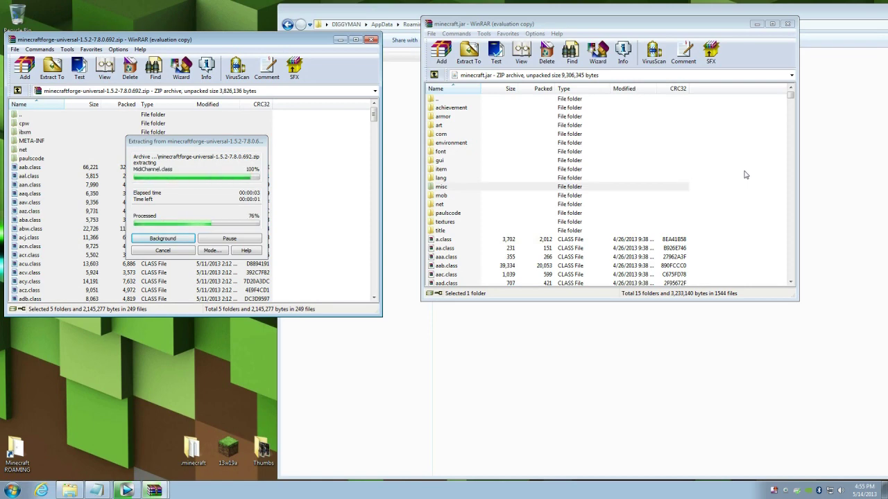
left_click(608, 238)
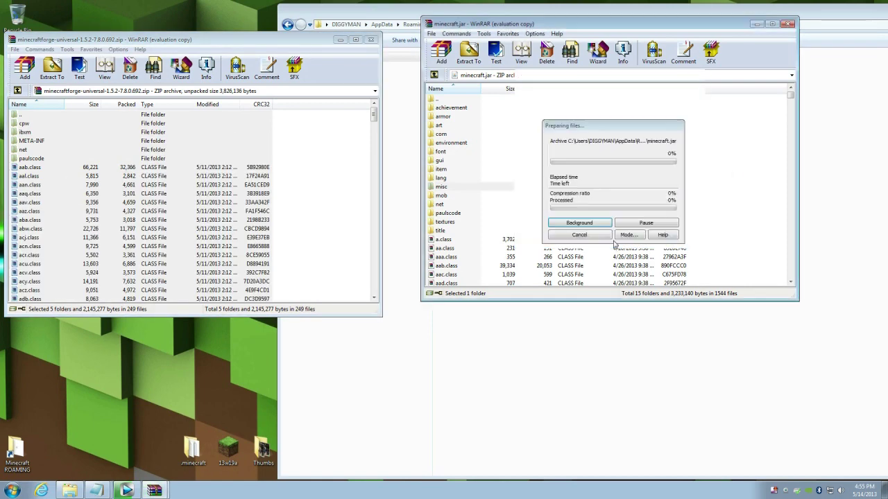
Close the Minecraft Forge and minecraft.jar archives and the bin folder window.
left_click(370, 39)
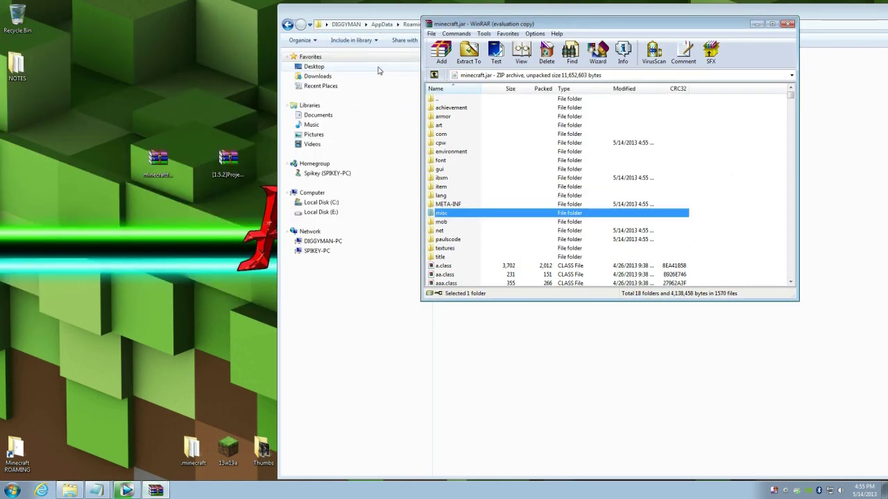
left_click(788, 23)
left_click_drag(803, 20, 667, 24)
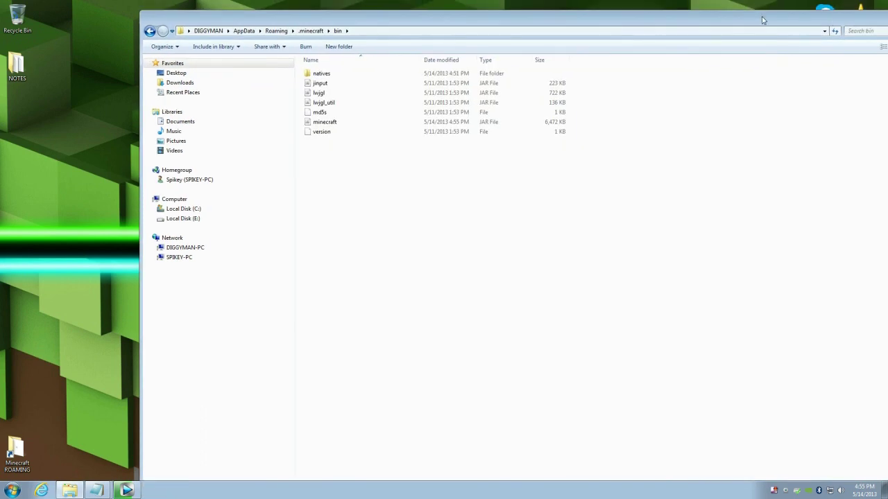
left_click_drag(852, 20, 700, 25)
left_click(781, 24)
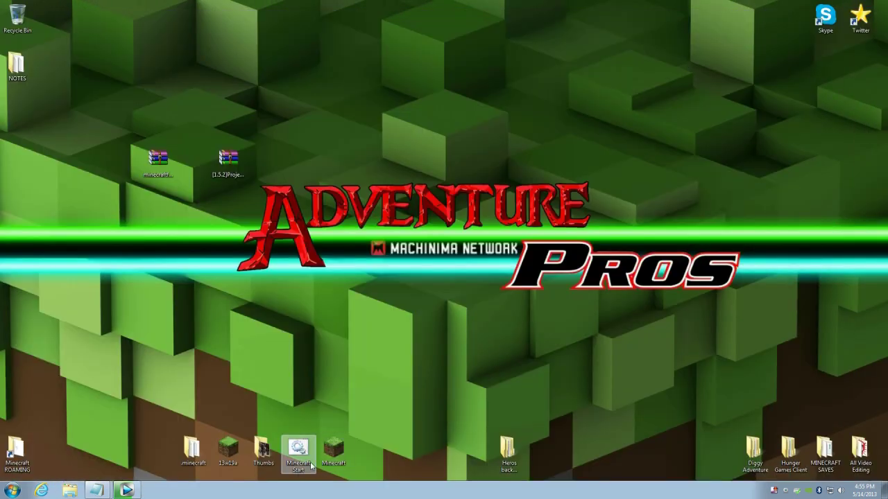
Launch Minecraft from the desktop, allow it to run, and log in with the remembered account.
double_click(336, 450)
left_click(470, 254)
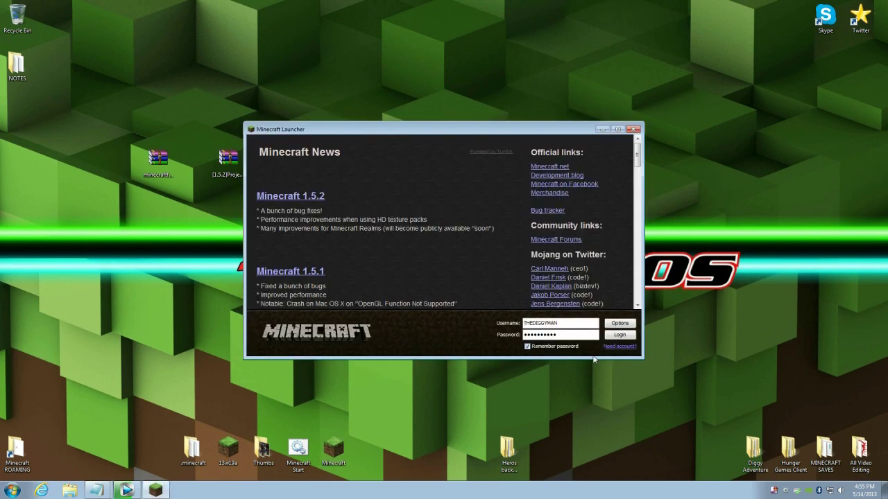
left_click(620, 334)
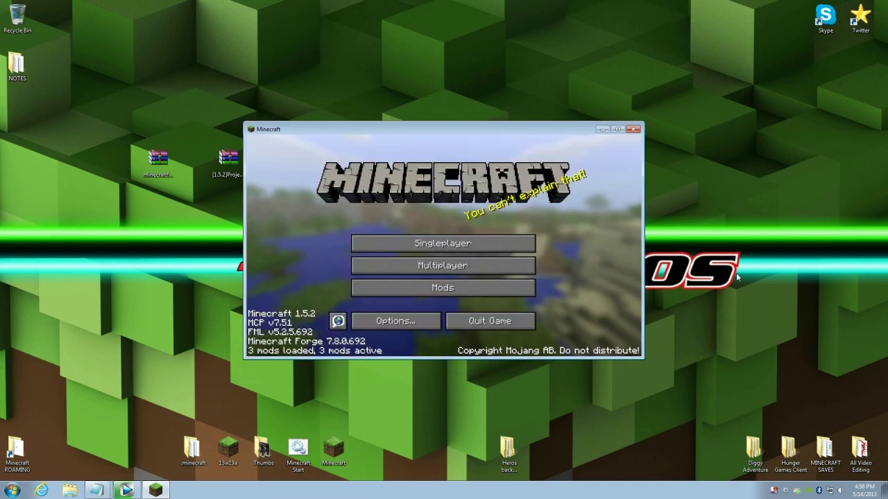
Check the game's mod list for Minecraft Forge, return to the title screen and quit the game.
left_click(435, 288)
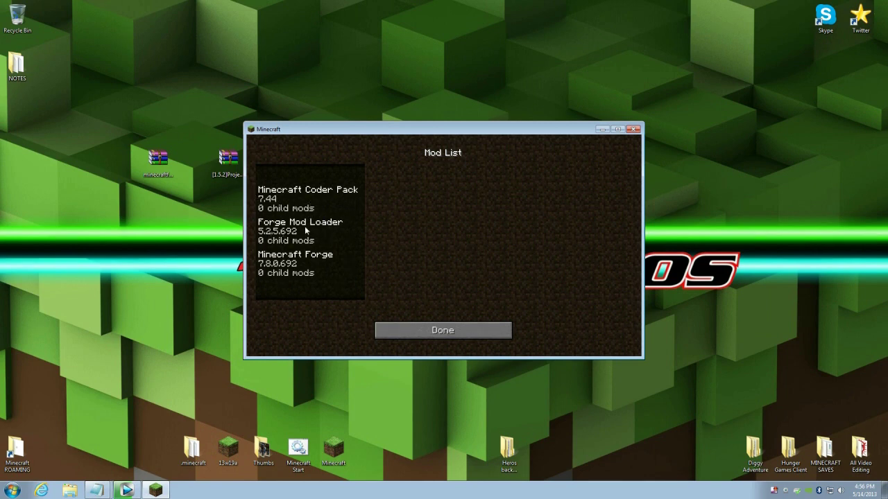
left_click(441, 331)
left_click(499, 329)
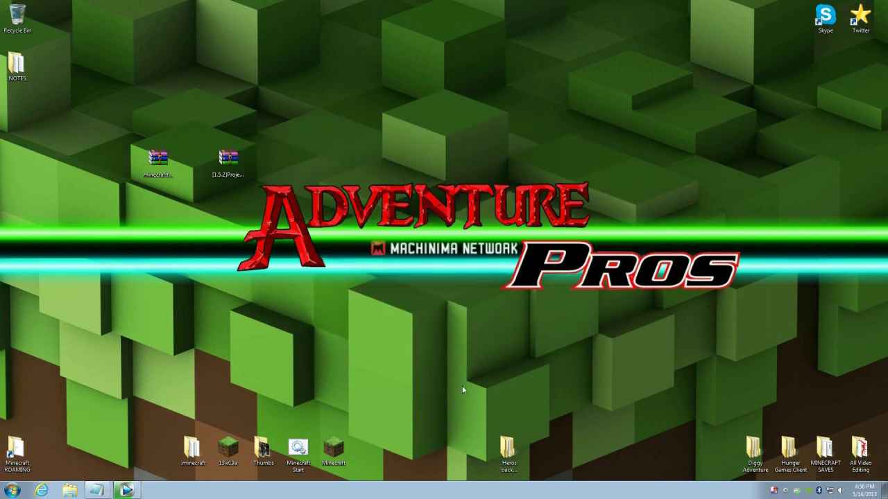
Open the .minecraft folder through the Minecraft ROAMING shortcut and move its window off the desktop archives.
double_click(15, 454)
double_click(185, 78)
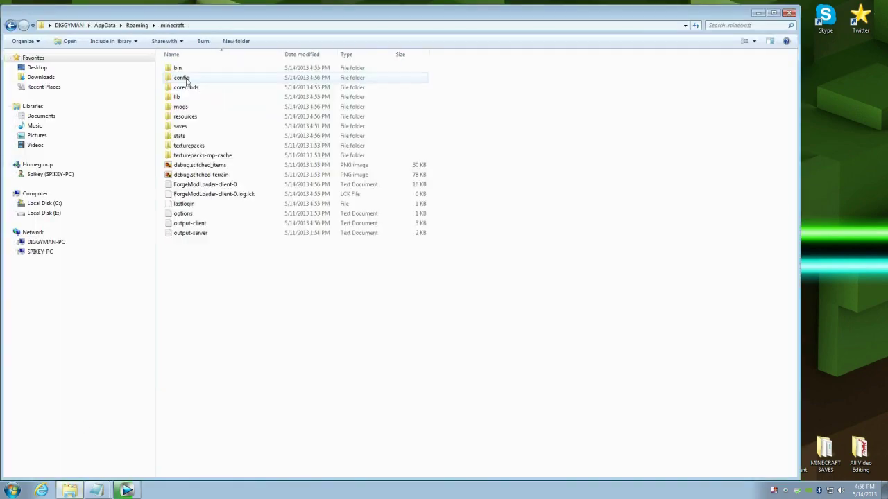
left_click_drag(331, 16, 643, 23)
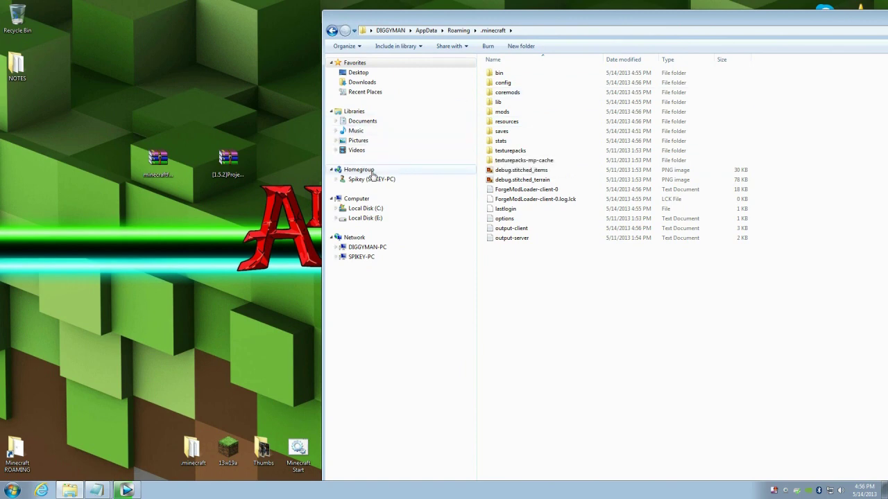
Inspect the contents of the Project Bench archive on the desktop and close it.
left_click(232, 169)
double_click(217, 160)
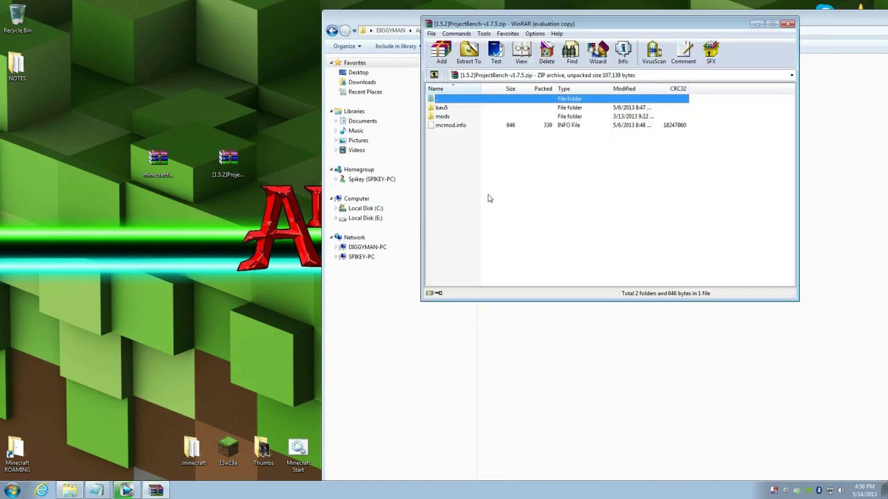
left_click(789, 25)
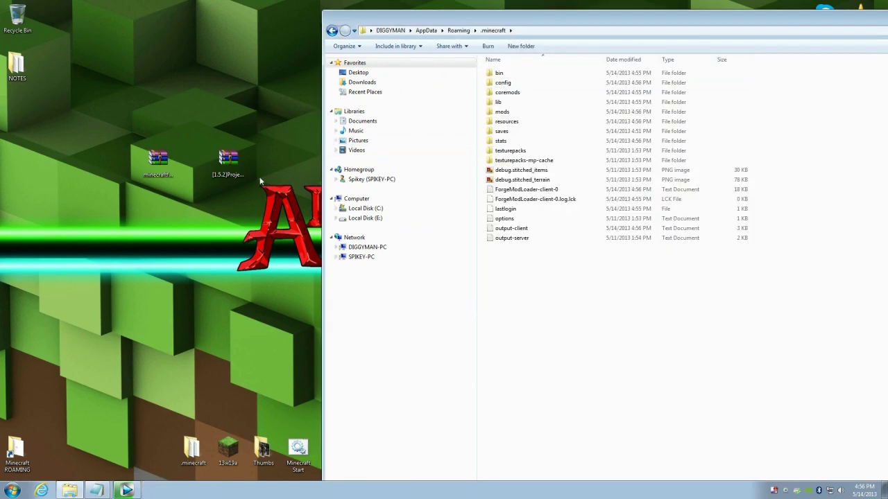
Move the Project Bench archive from the desktop into the mods folder and open that folder.
left_click(504, 114)
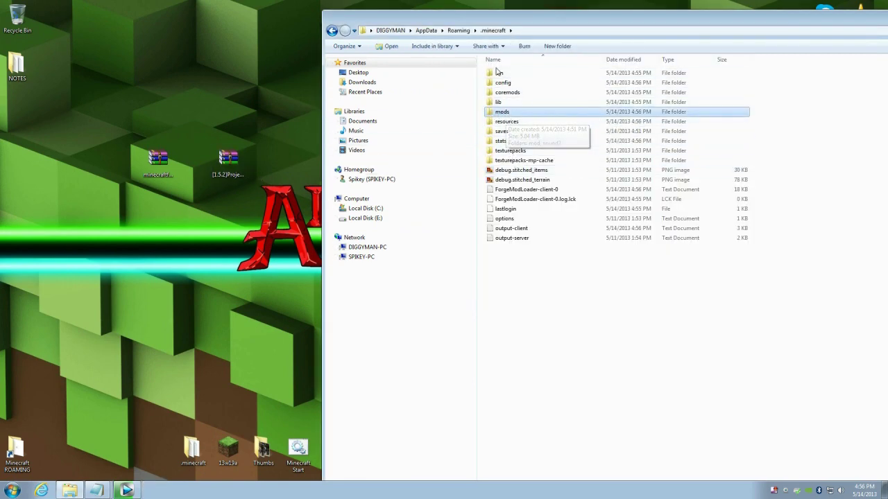
left_click(227, 166)
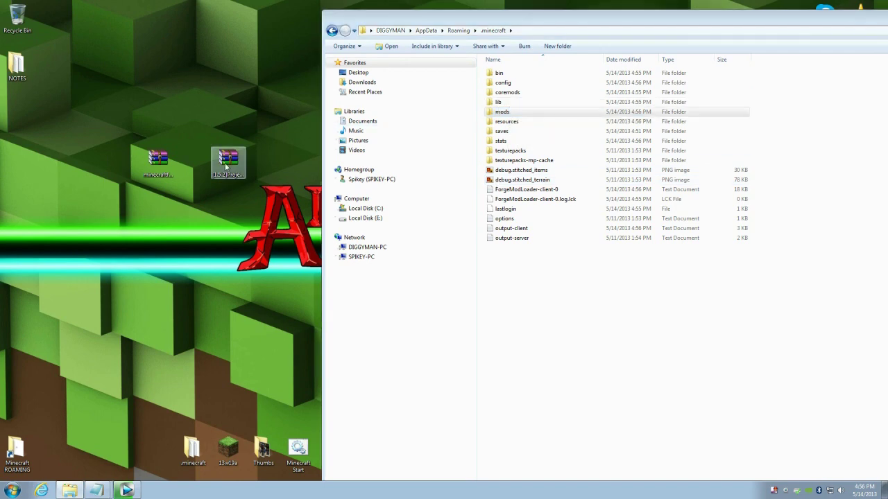
left_click_drag(227, 166, 521, 113)
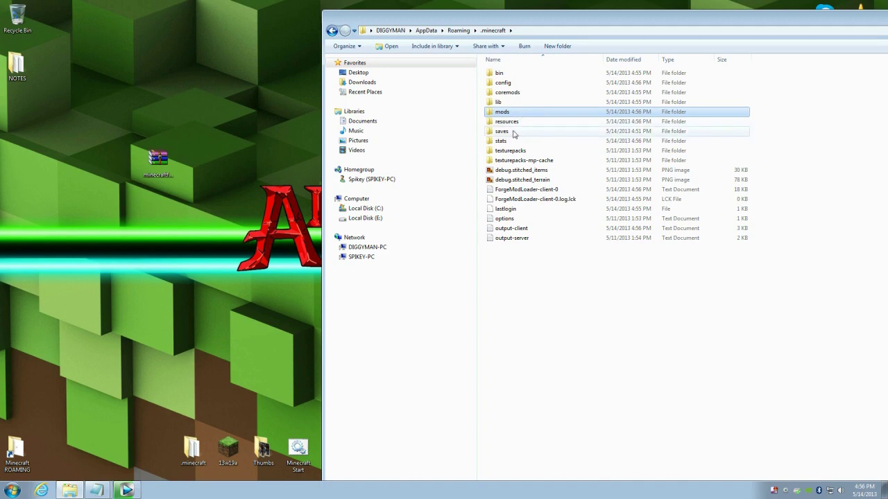
double_click(539, 115)
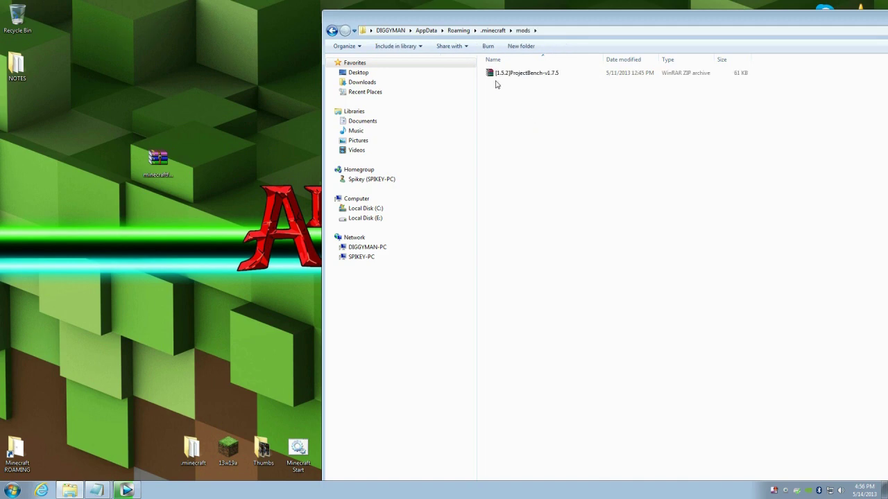
Bring the mods folder window fully into view and close it.
left_click_drag(728, 21, 523, 38)
left_click_drag(784, 35, 644, 40)
left_click(763, 40)
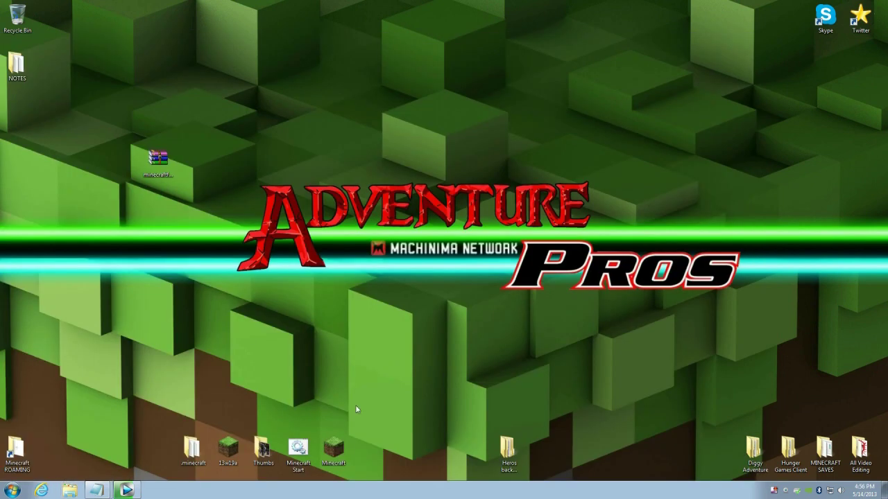
Start Minecraft again with the remembered login, check the mod list for Project Bench and return to the title screen.
double_click(333, 451)
left_click(468, 254)
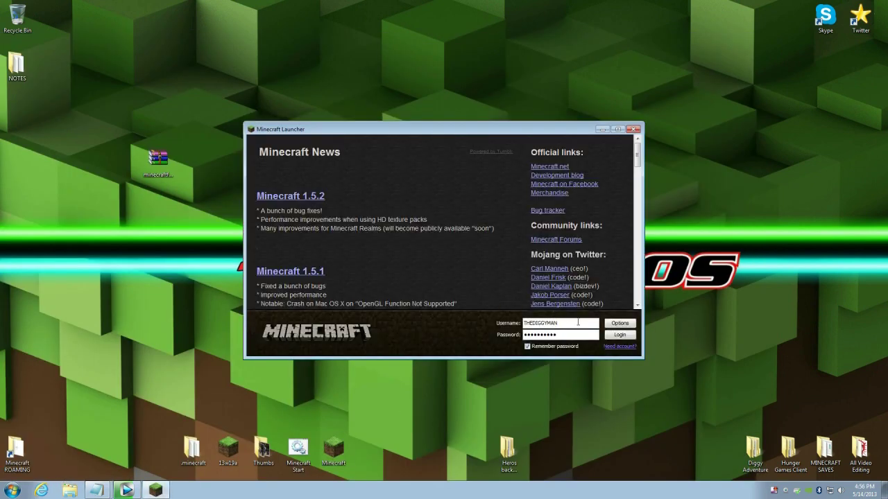
left_click(626, 338)
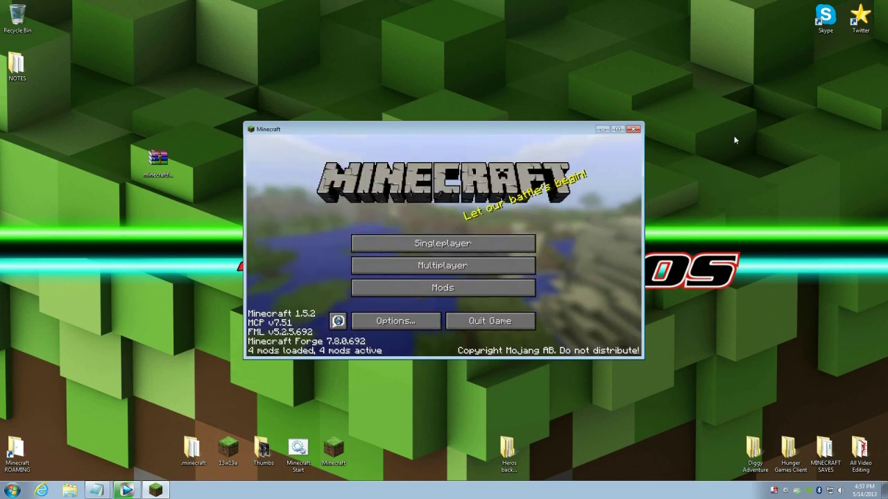
left_click(437, 291)
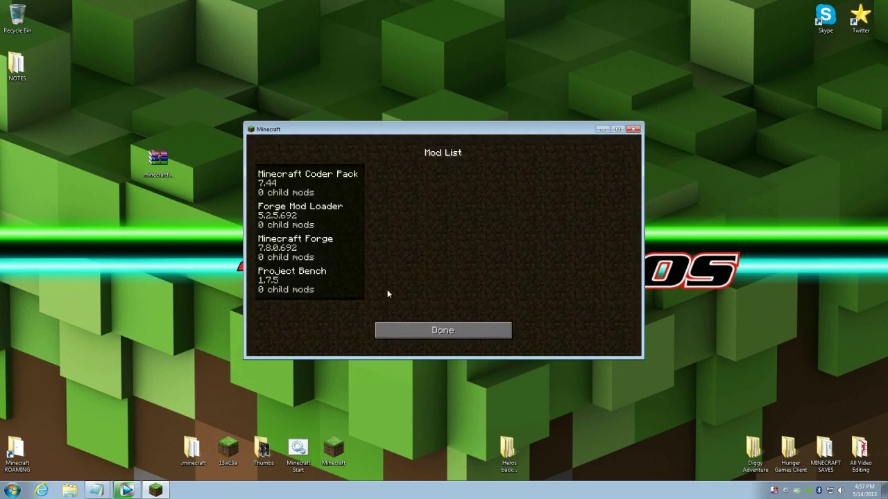
left_click(443, 330)
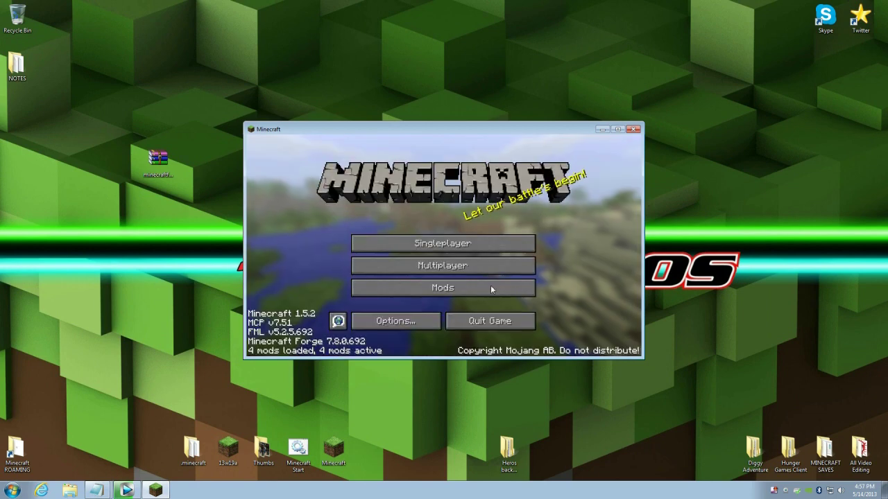
Create a new singleplayer world named New World in Creative game mode.
left_click(444, 243)
left_click(516, 317)
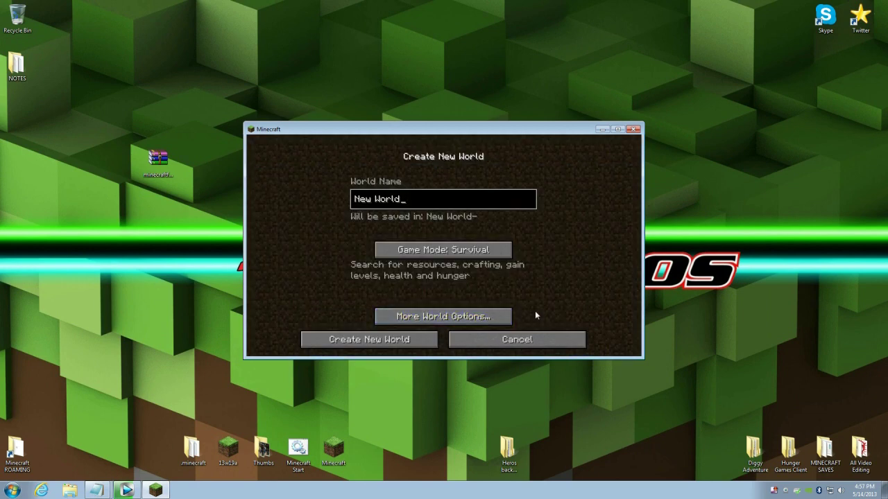
left_click(436, 251)
left_click(436, 254)
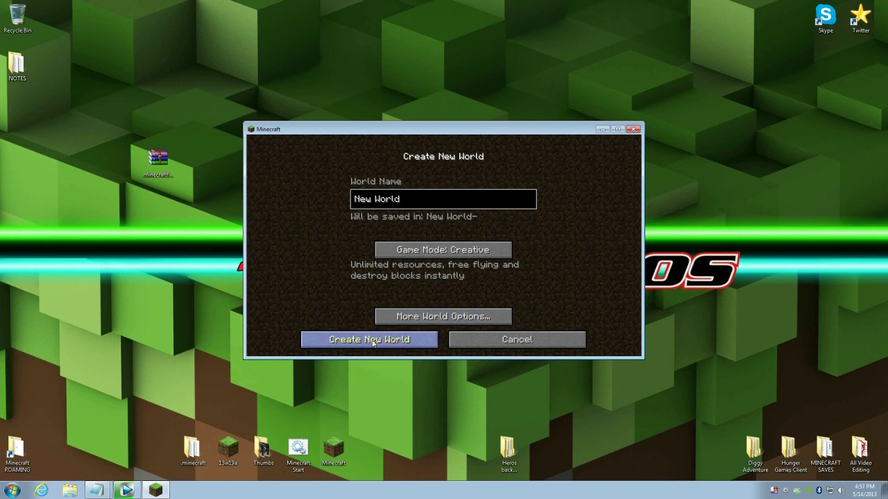
left_click(375, 340)
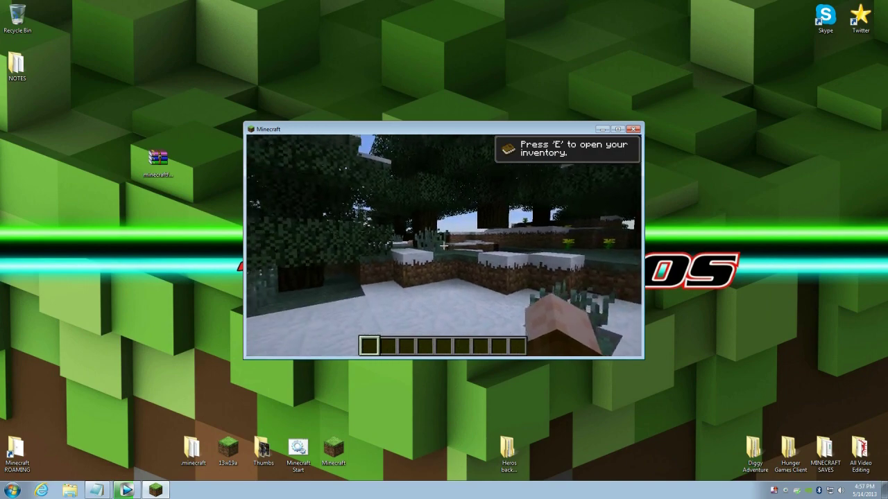
Fly above the snowy island and put the Project Bench from Decoration Blocks into the first hotbar slot.
key("space")
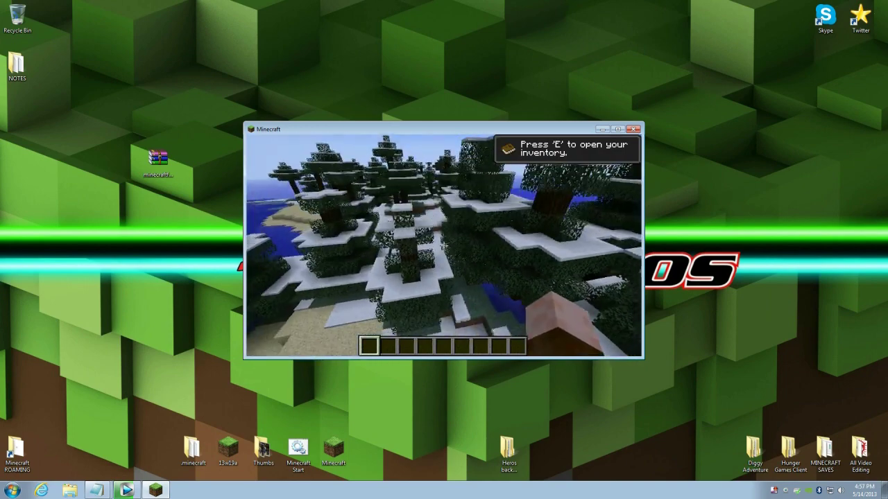
key("space")
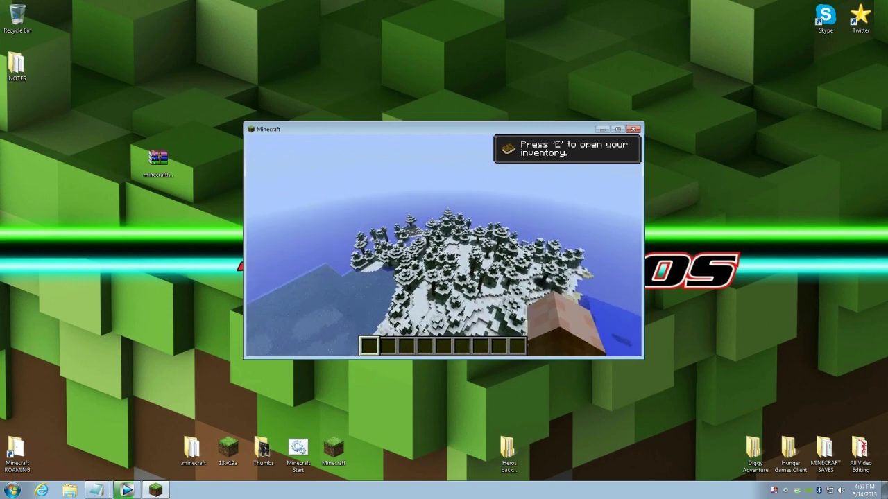
key("e")
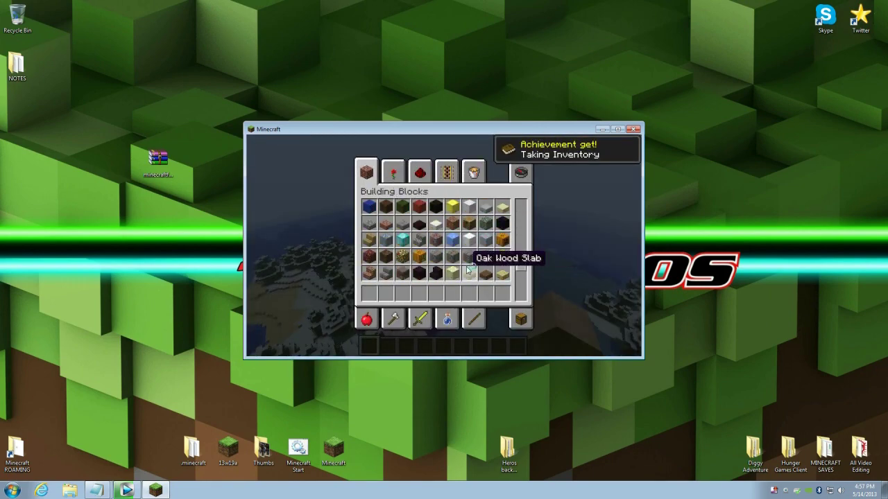
scroll(468, 271, "down", 1)
left_click(393, 172)
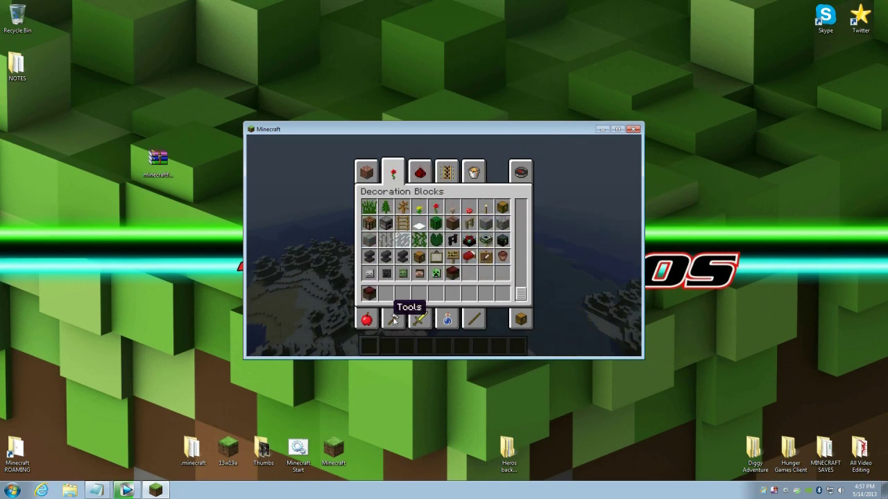
key("e")
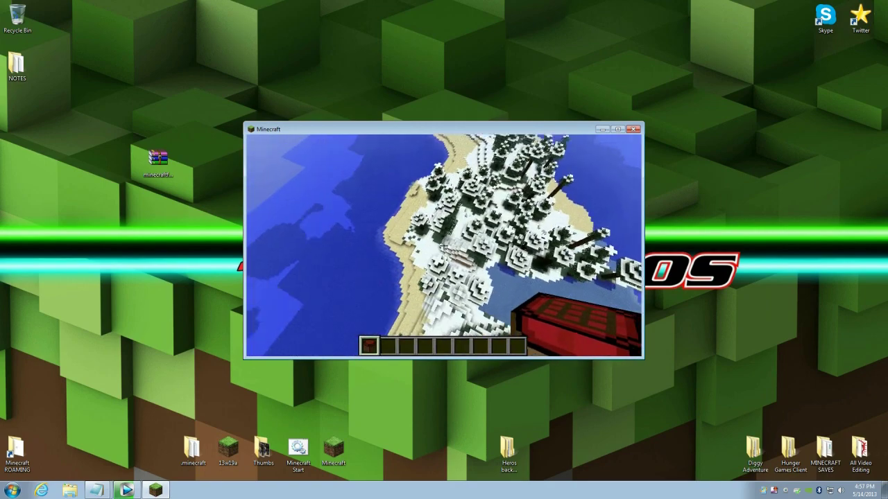
Fly down to a snow-covered treetop near the beach, place the Project Bench on it and switch to the front-facing third-person view.
key("w")
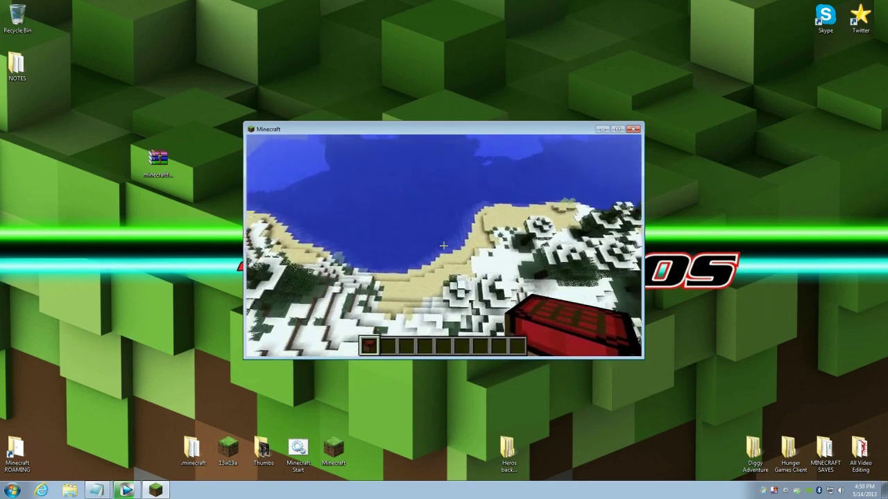
key("shift")
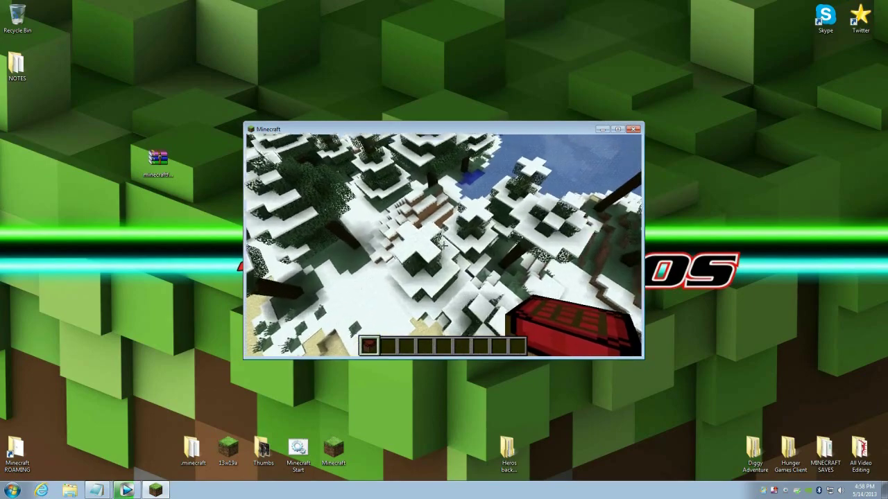
key("w")
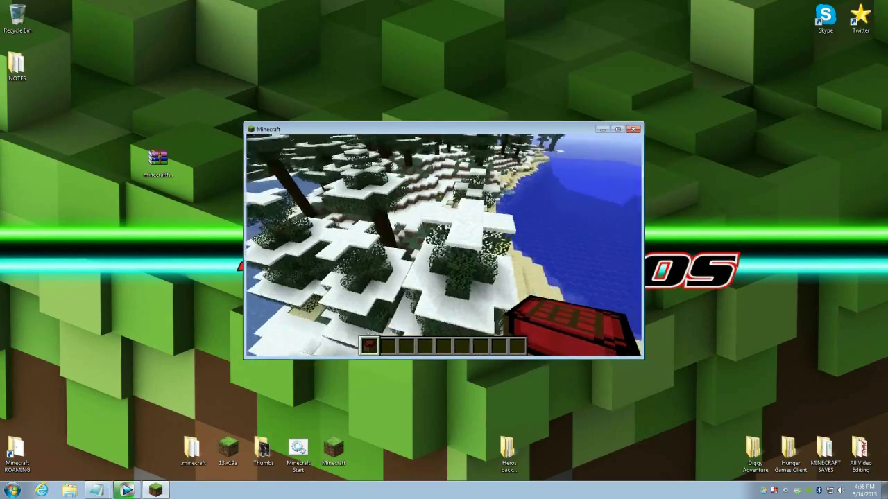
key("w")
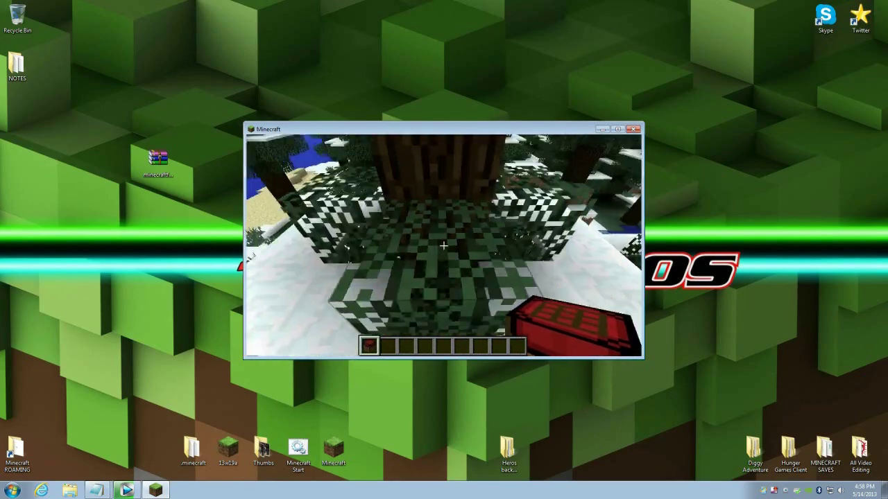
key("space")
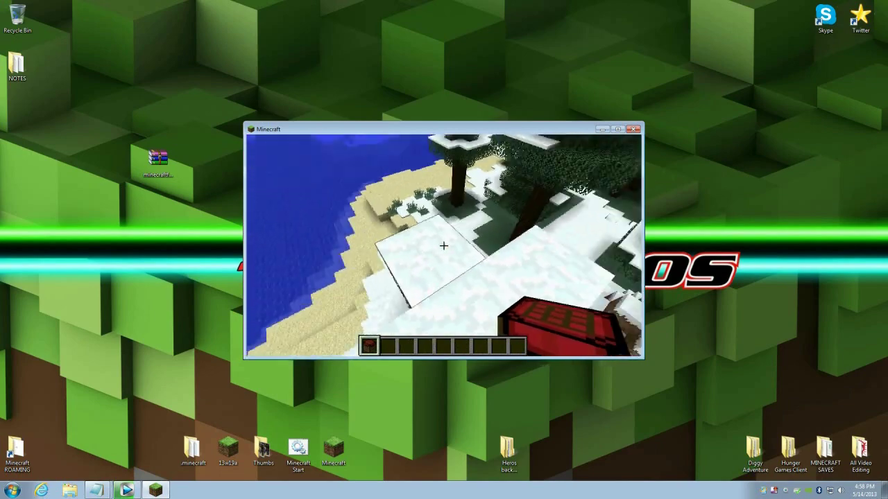
right_click(443, 245)
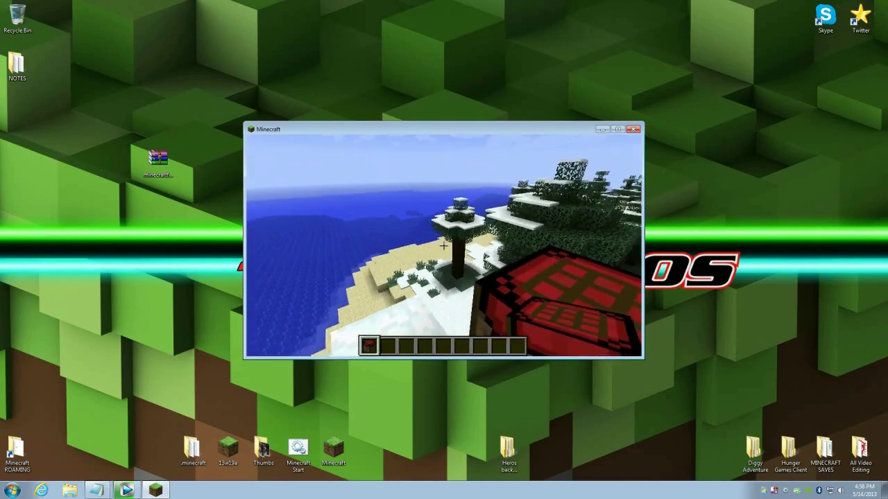
key("F5")
key("F5")
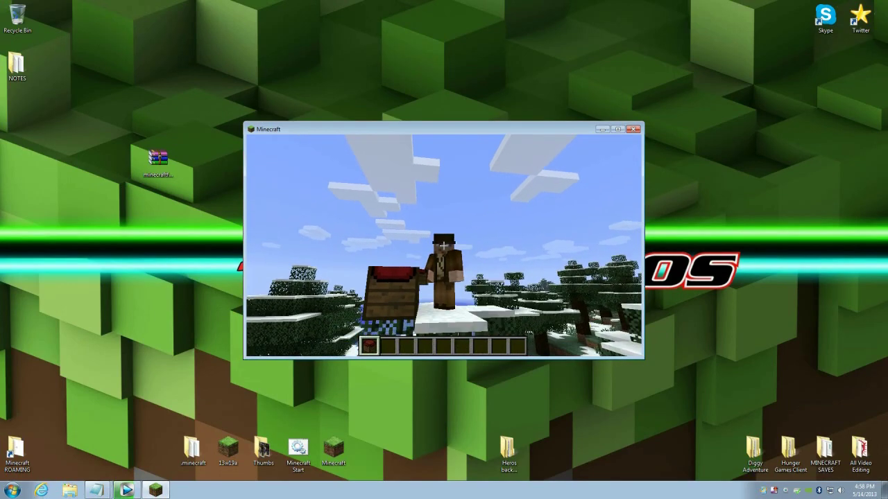